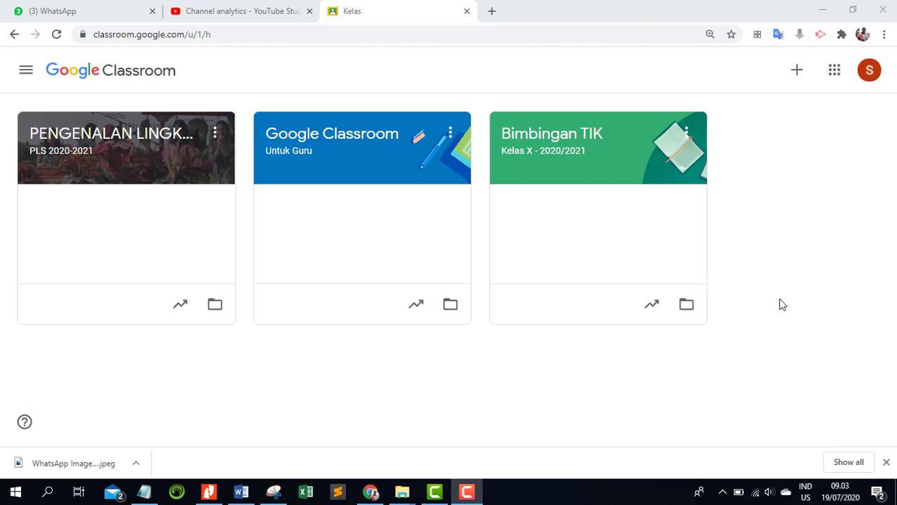
Open the Bimbingan TIK class and start a new Materi post in its Tugas Kelas section.
{"action": "left_click", "coordinate": [587, 141]}
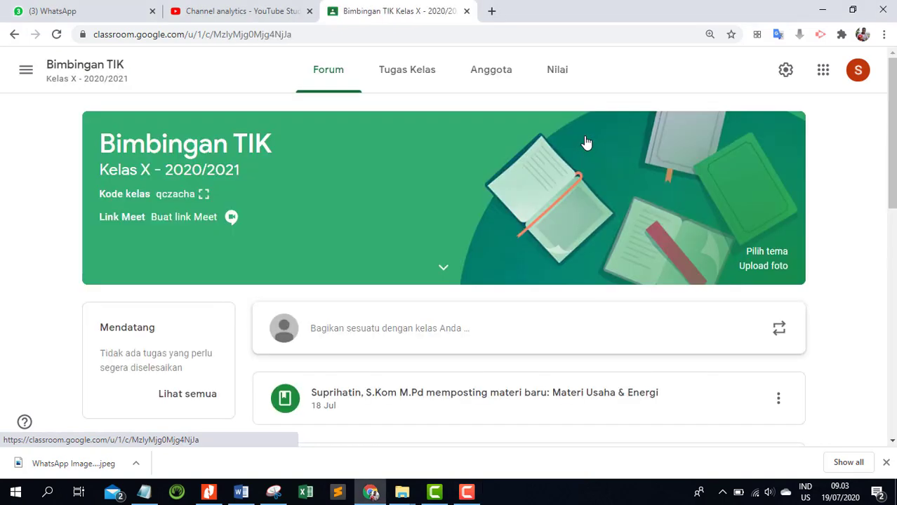
{"action": "left_click", "coordinate": [386, 77]}
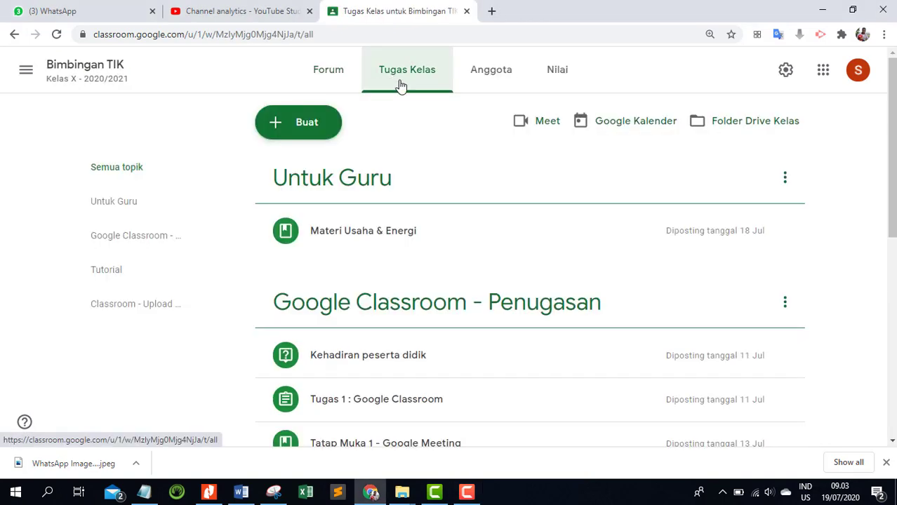
{"action": "left_click", "coordinate": [312, 137]}
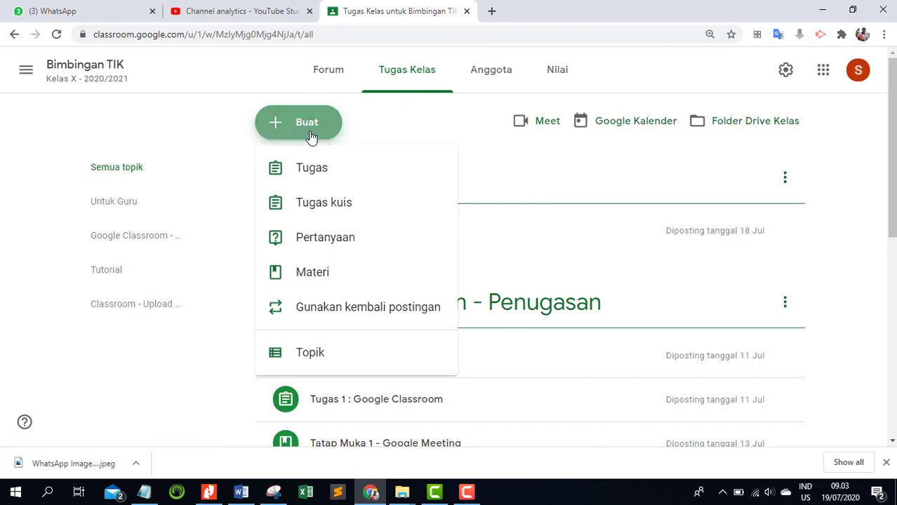
{"action": "left_click", "coordinate": [296, 281]}
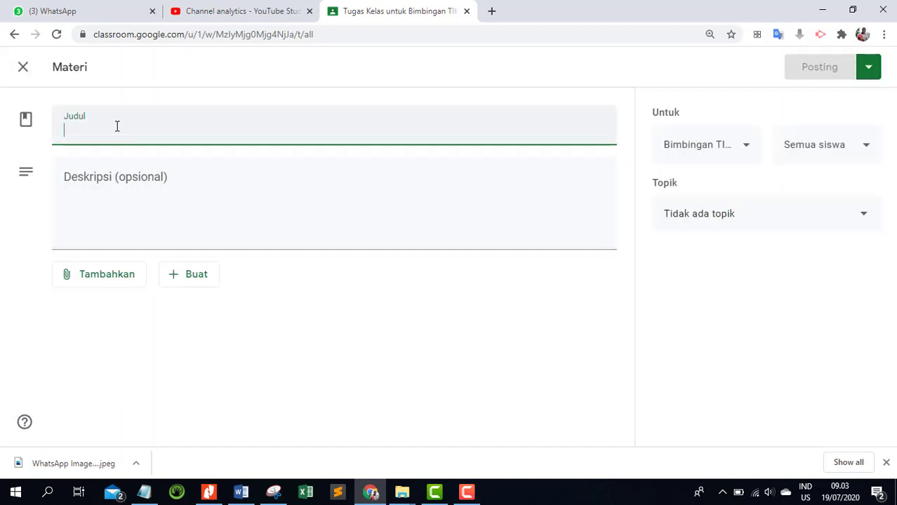
Title the material "Kolaborasi menggunakan Jamboard".
{"action": "type", "text": "K"}
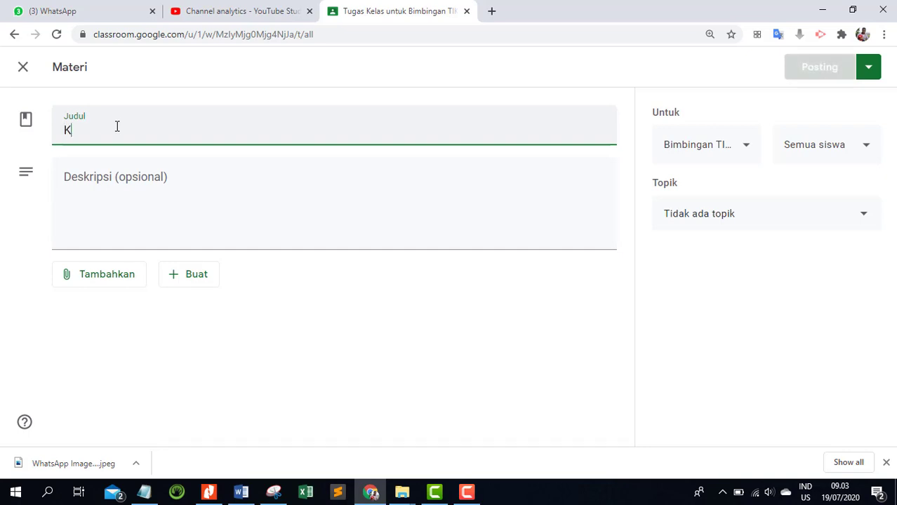
{"action": "type", "text": "olaborasi menggunak"}
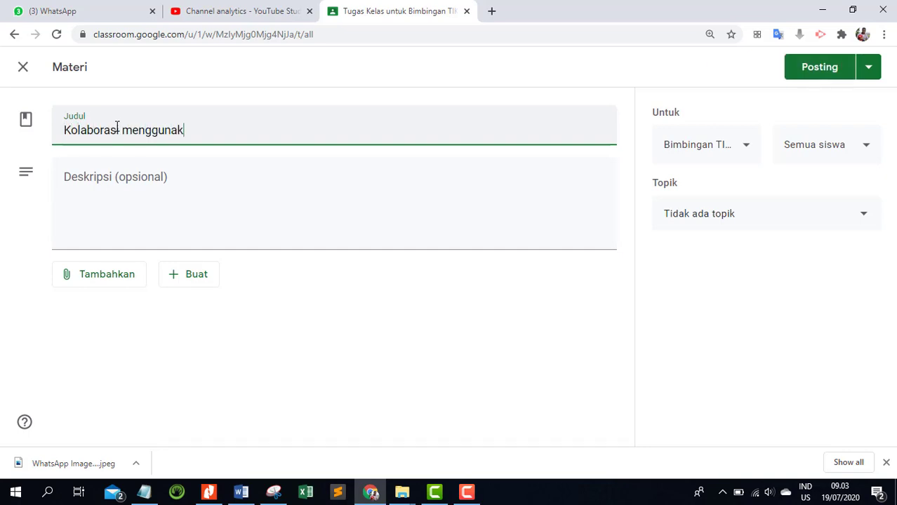
{"action": "type", "text": "an Jamboard"}
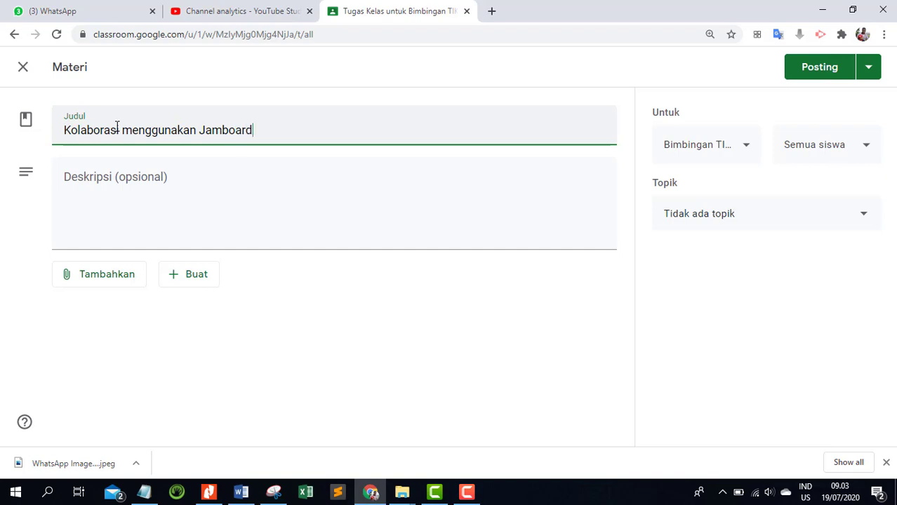
Enter the material's description "Silahkan klik link jamboad di bawah ini untuk ikut berkolaborasi".
{"action": "left_click", "coordinate": [115, 196]}
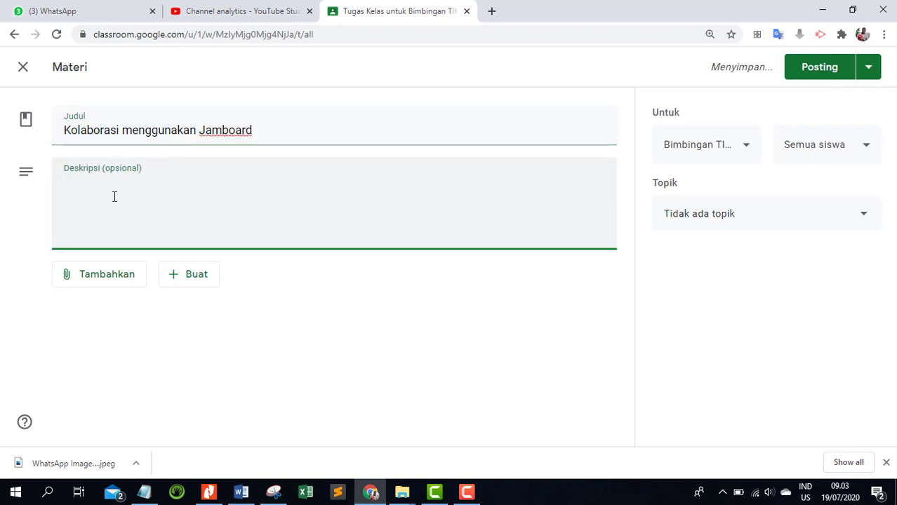
{"action": "type", "text": "Sila"}
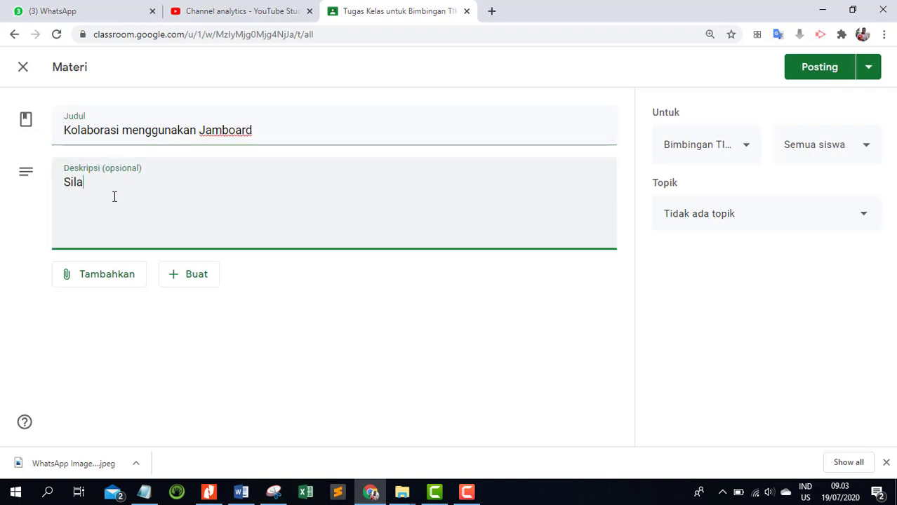
{"action": "type", "text": "hkankli"}
{"action": "key", "text": "BackSpace"}
{"action": "key", "text": "BackSpace"}
{"action": "key", "text": "BackSpace"}
{"action": "type", "text": "klik link jambord"}
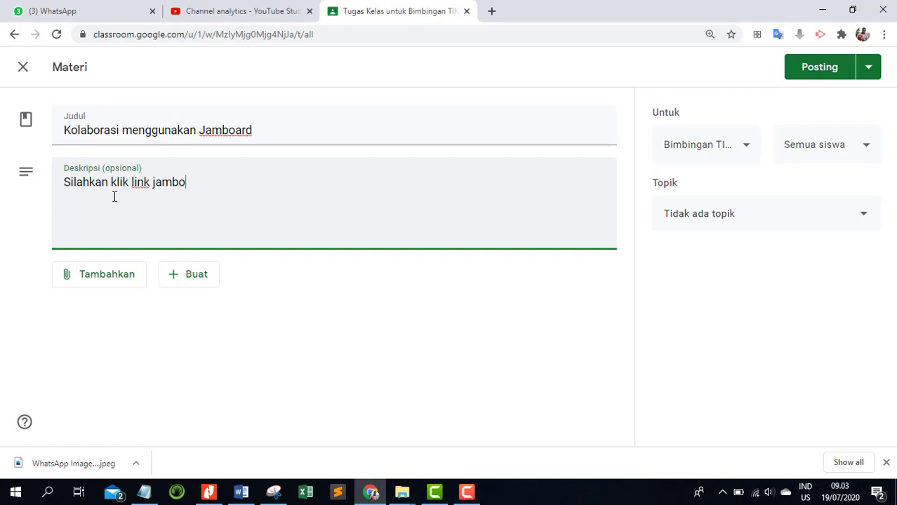
{"action": "key", "text": "BackSpace"}
{"action": "type", "text": "a"}
{"action": "key", "text": "BackSpace"}
{"action": "key", "text": "BackSpace"}
{"action": "type", "text": "ad di ba"}
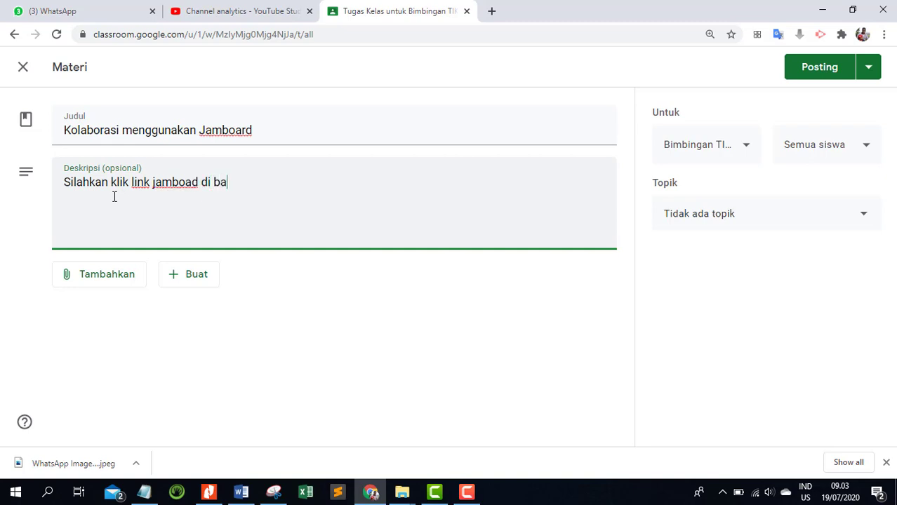
{"action": "type", "text": "wah ini untuk "}
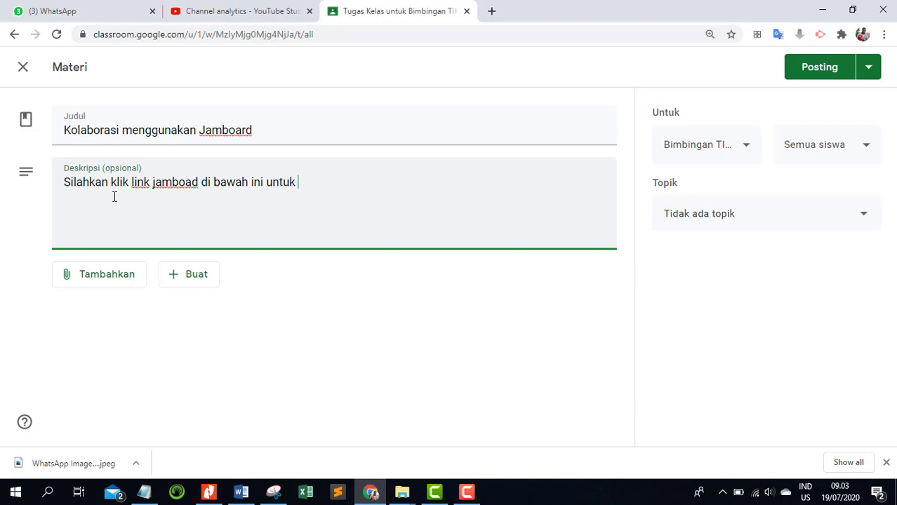
{"action": "type", "text": "ikut berkolaborasi"}
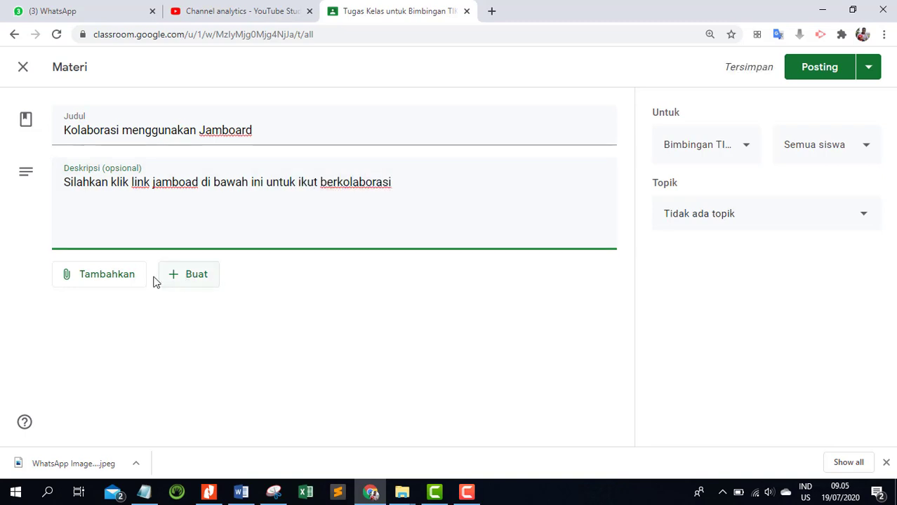
Attach the recent Kolaborasi Jamboard file from Google Drive and assign the material to the topic Untuk Guru.
{"action": "left_click", "coordinate": [118, 284]}
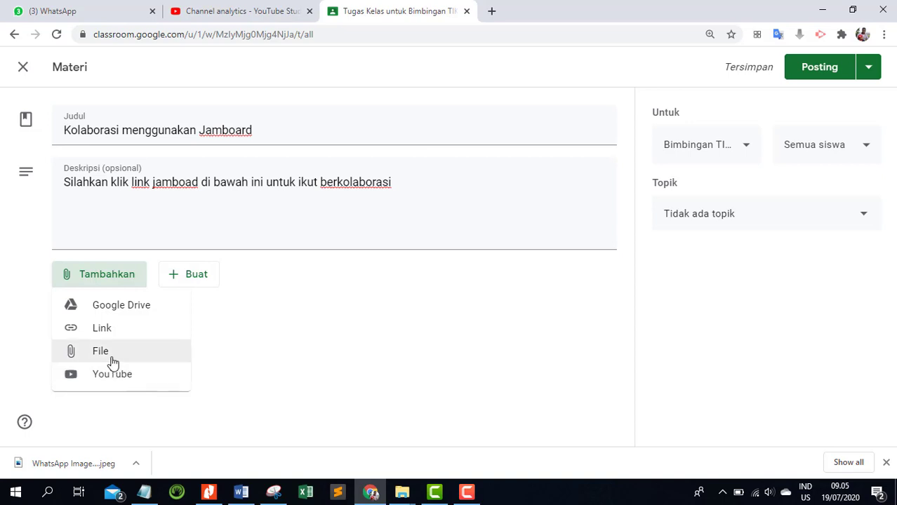
{"action": "left_click", "coordinate": [114, 311]}
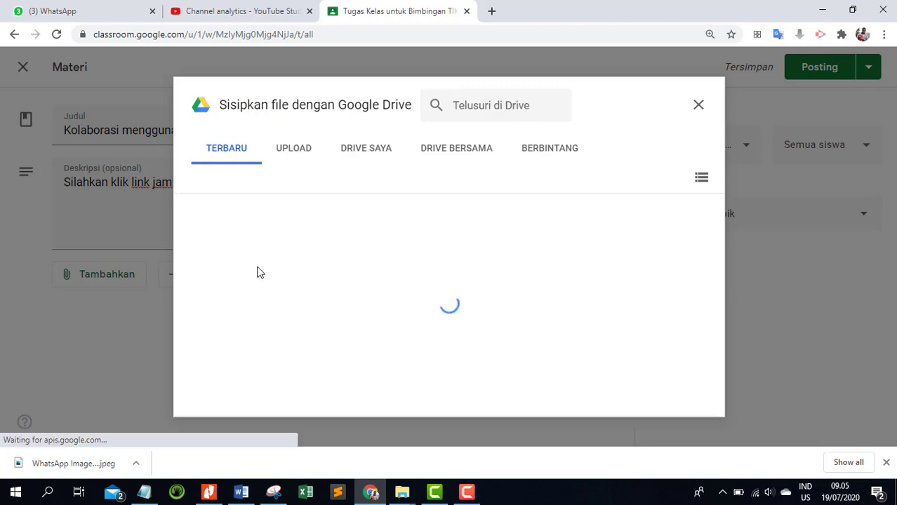
{"action": "left_click", "coordinate": [236, 158]}
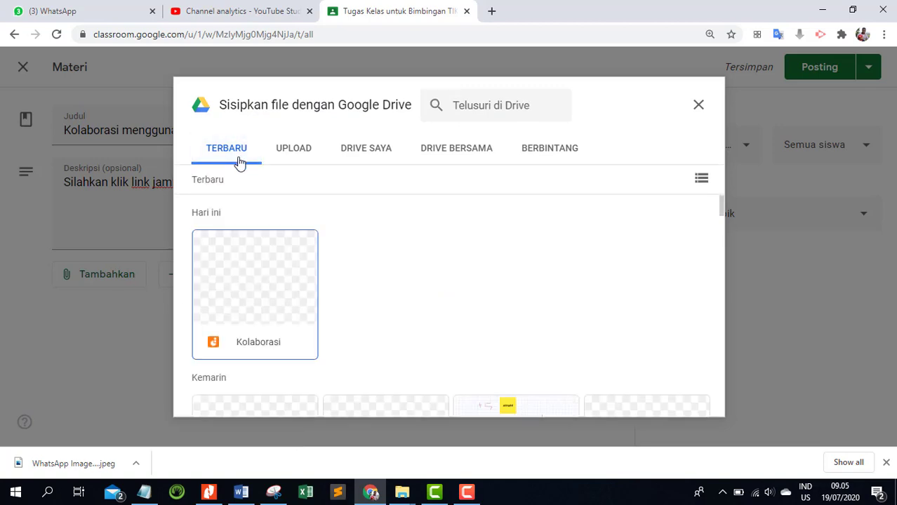
{"action": "left_click", "coordinate": [256, 323]}
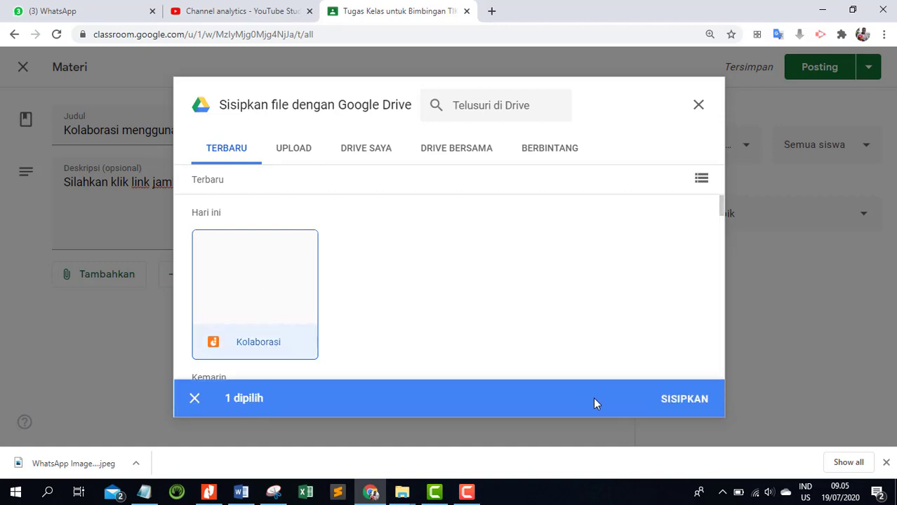
{"action": "left_click", "coordinate": [683, 400]}
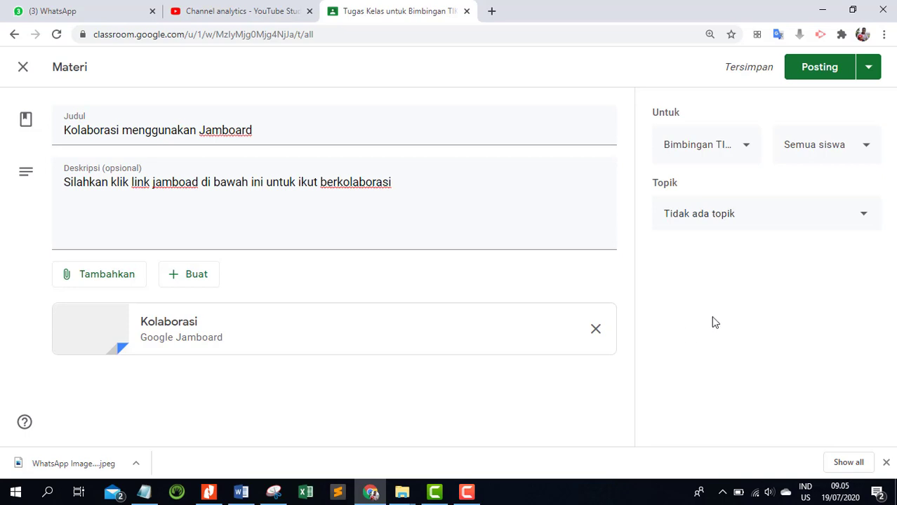
{"action": "left_click", "coordinate": [854, 221]}
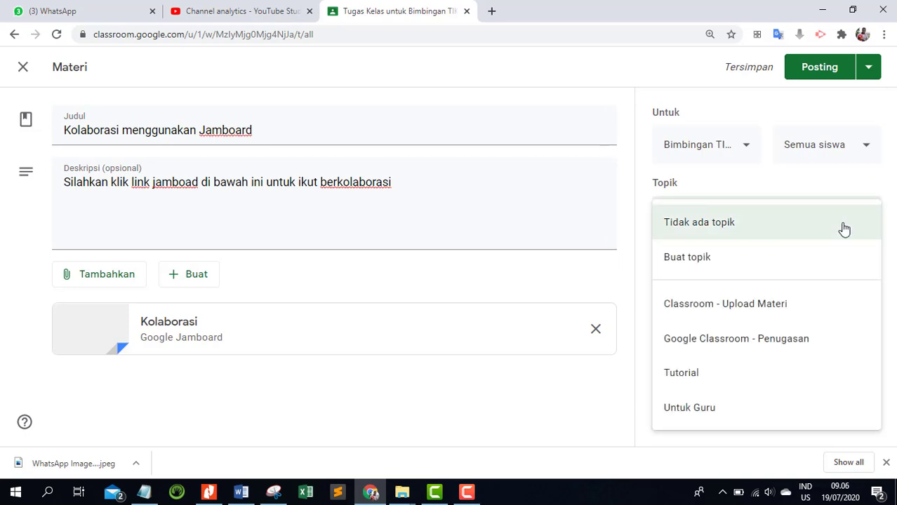
{"action": "left_click", "coordinate": [721, 411]}
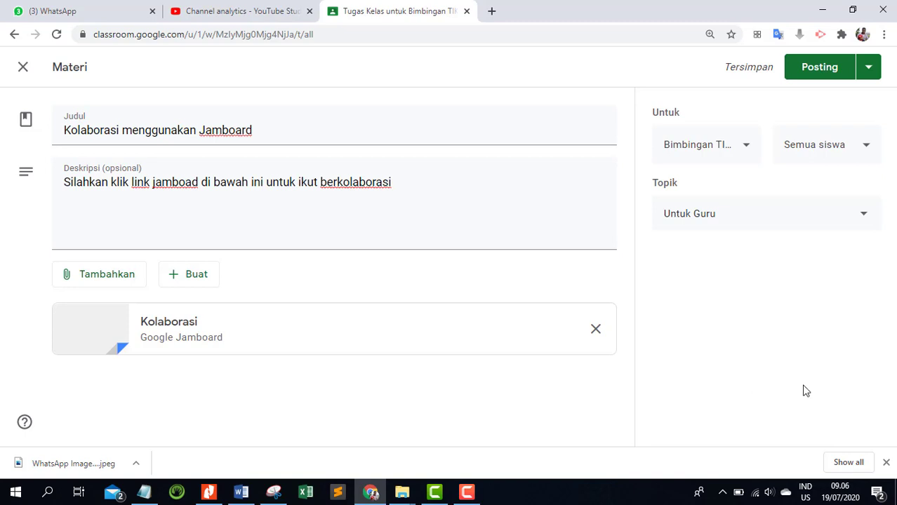
Deselect Semua siswa and limit the material's recipients to three individually chosen class members.
{"action": "left_click", "coordinate": [861, 151]}
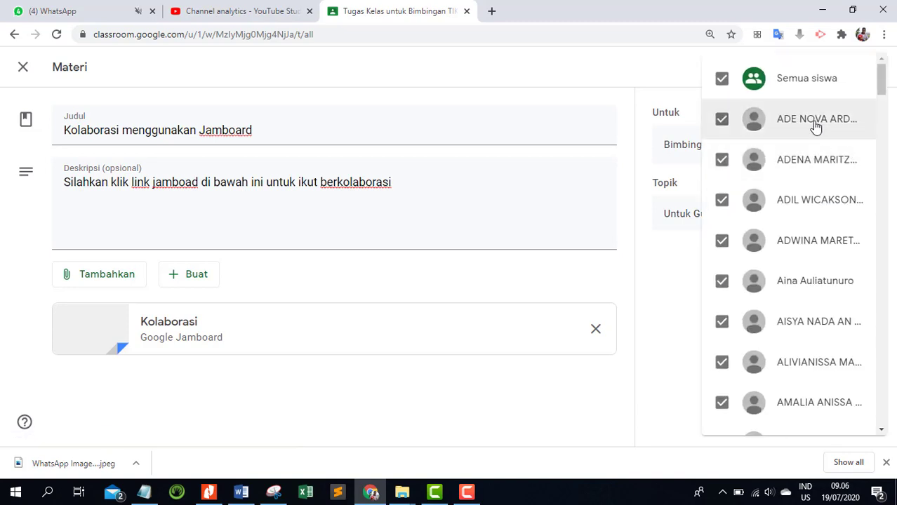
{"action": "left_click", "coordinate": [722, 83]}
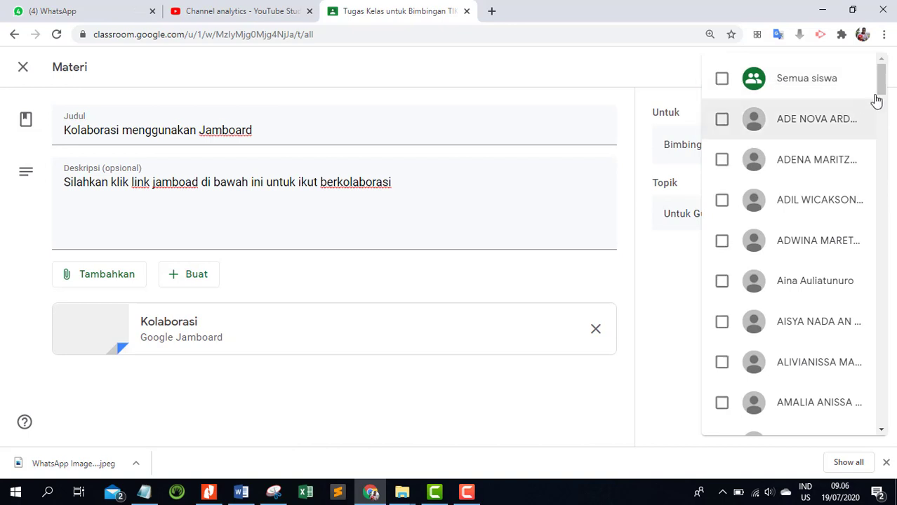
{"action": "left_click_drag", "start_coordinate": [881, 90], "coordinate": [874, 388]}
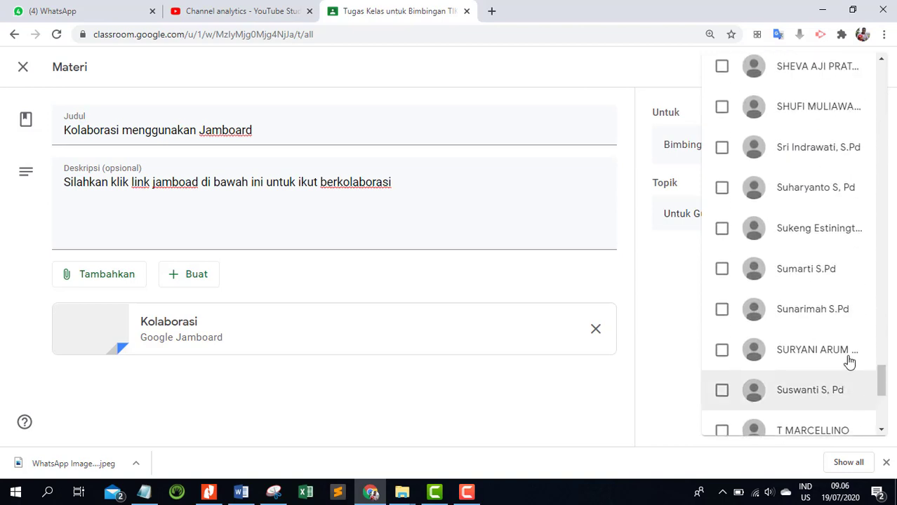
{"action": "left_click", "coordinate": [722, 226]}
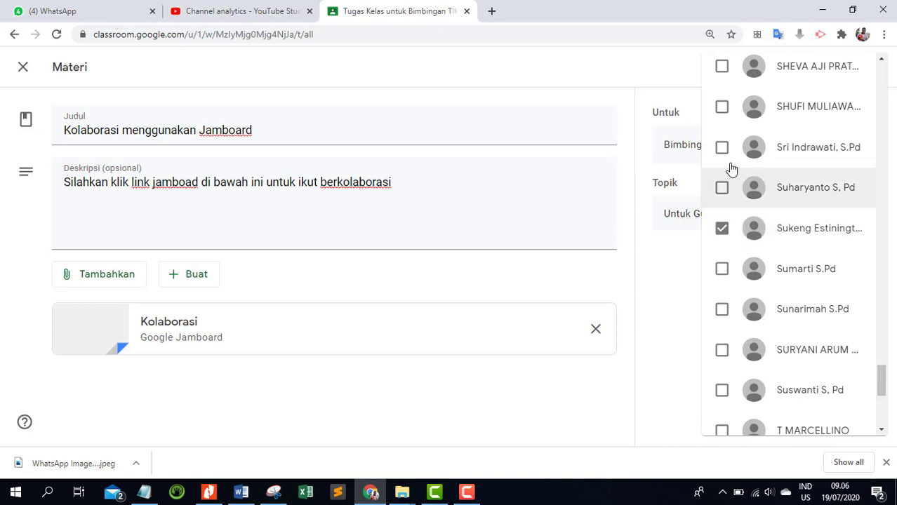
{"action": "scroll", "coordinate": [733, 169], "scroll_direction": "up", "scroll_amount": 2}
{"action": "scroll", "coordinate": [733, 163], "scroll_direction": "up", "scroll_amount": 3}
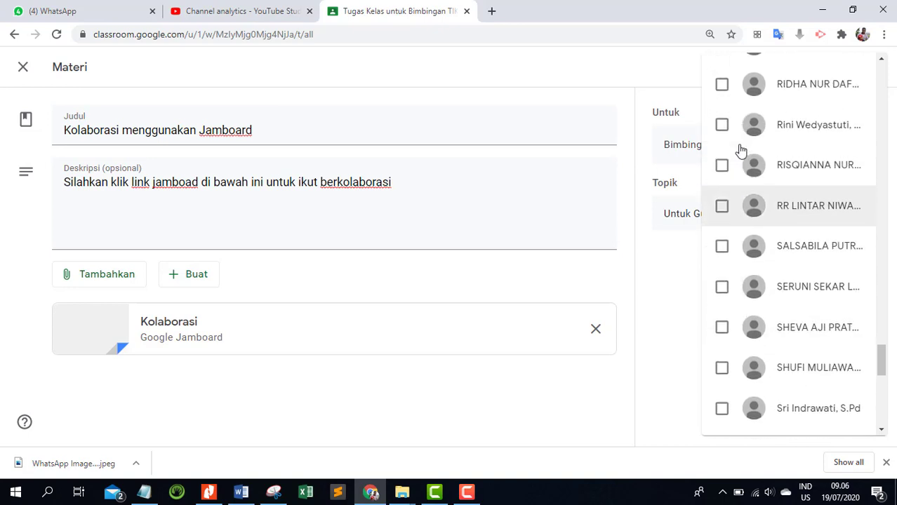
{"action": "left_click", "coordinate": [726, 137]}
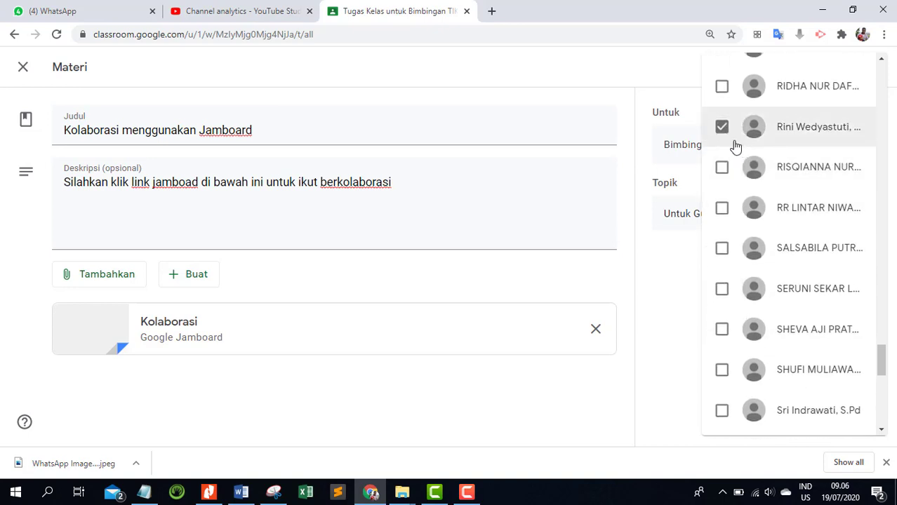
{"action": "scroll", "coordinate": [735, 148], "scroll_direction": "up", "scroll_amount": 2}
{"action": "scroll", "coordinate": [734, 146], "scroll_direction": "down", "scroll_amount": 5}
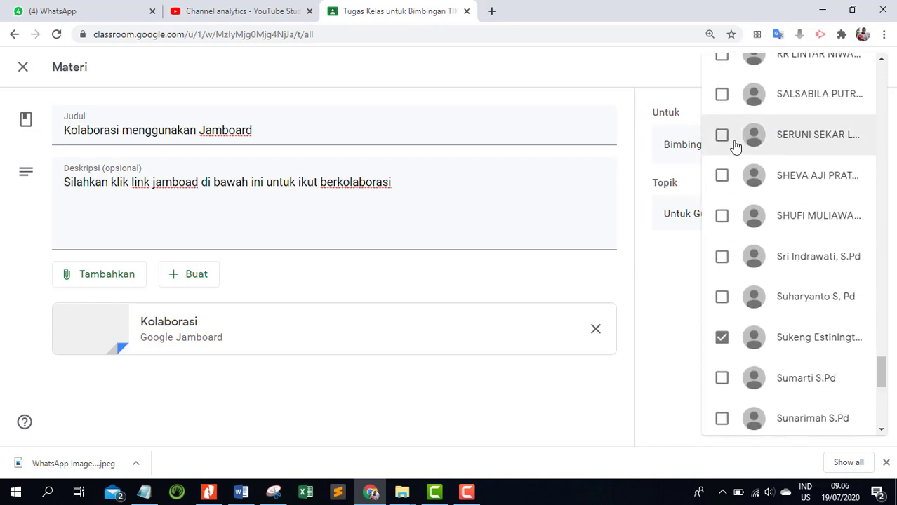
{"action": "scroll", "coordinate": [735, 354], "scroll_direction": "down", "scroll_amount": 1}
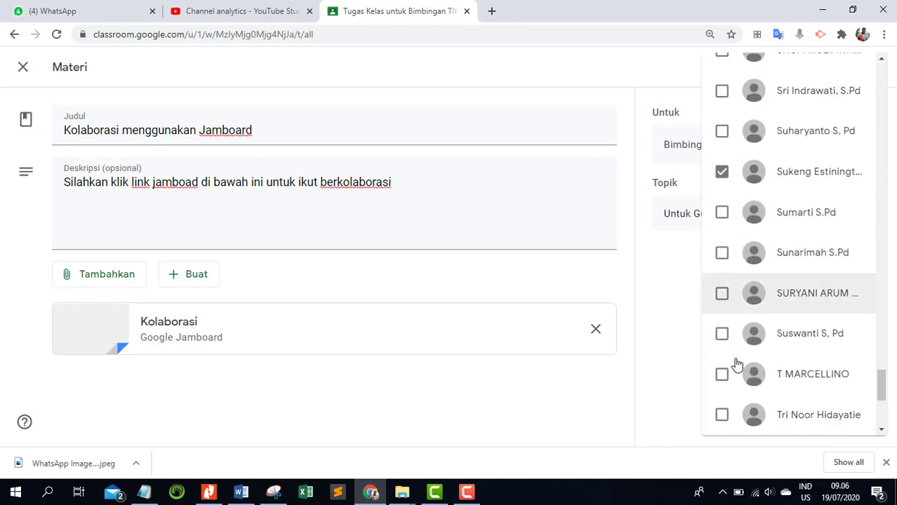
{"action": "left_click", "coordinate": [722, 204]}
{"action": "scroll", "coordinate": [841, 178], "scroll_direction": "up", "scroll_amount": 2}
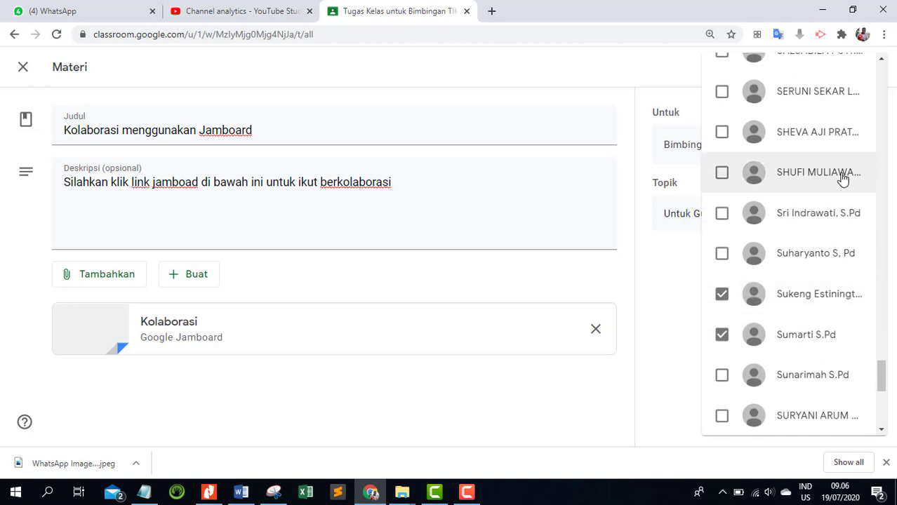
{"action": "scroll", "coordinate": [843, 178], "scroll_direction": "up", "scroll_amount": 8}
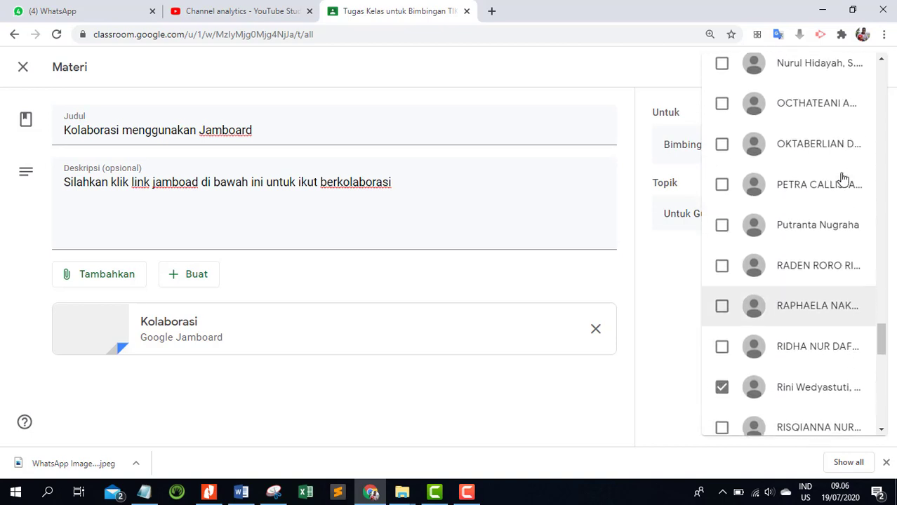
{"action": "scroll", "coordinate": [841, 176], "scroll_direction": "up", "scroll_amount": 2}
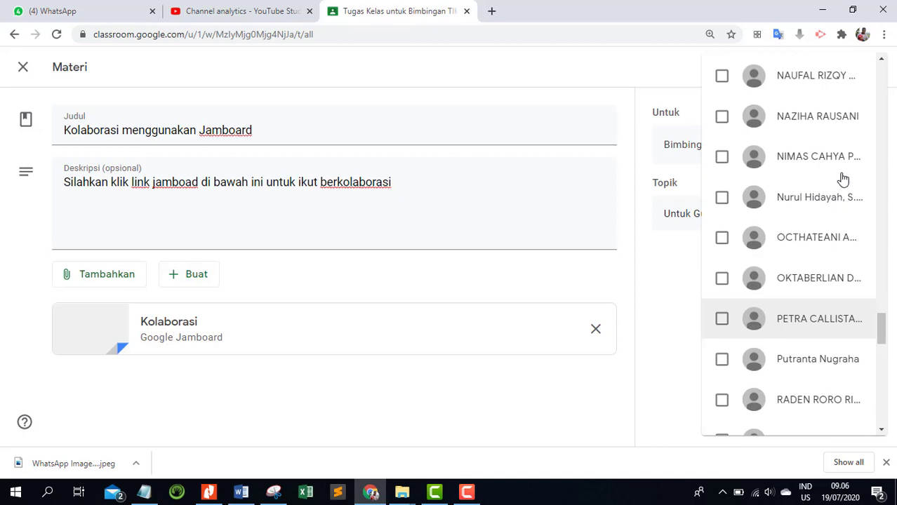
{"action": "left_click", "coordinate": [669, 74]}
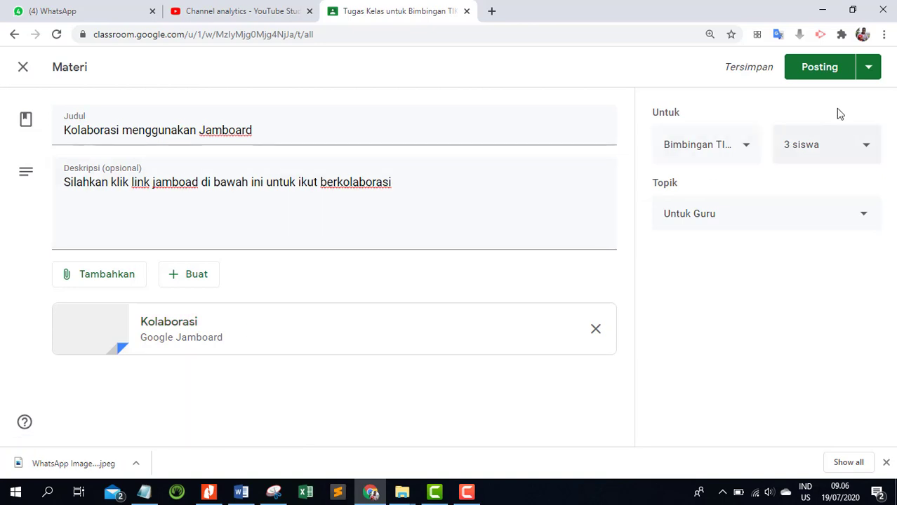
Post the material and open its attached Kolaborasi Jamboard from the Untuk Guru topic.
{"action": "left_click", "coordinate": [819, 70]}
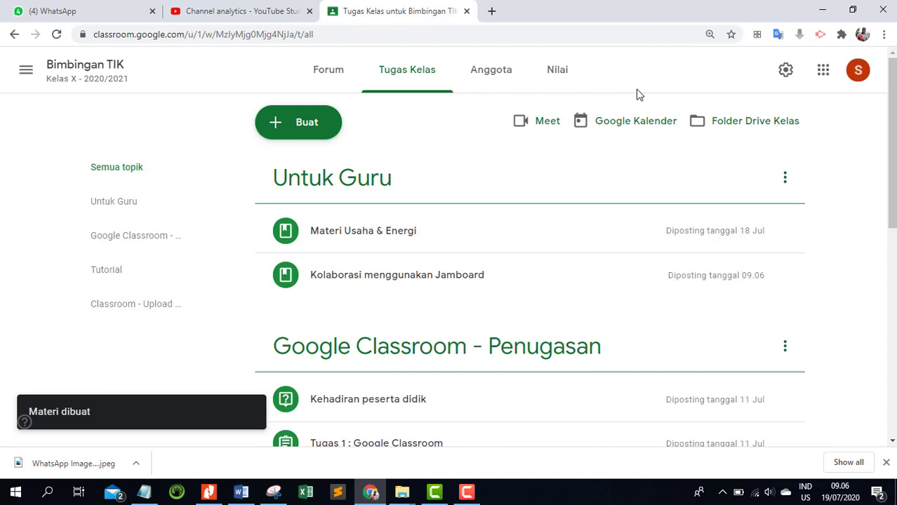
{"action": "left_click", "coordinate": [555, 274]}
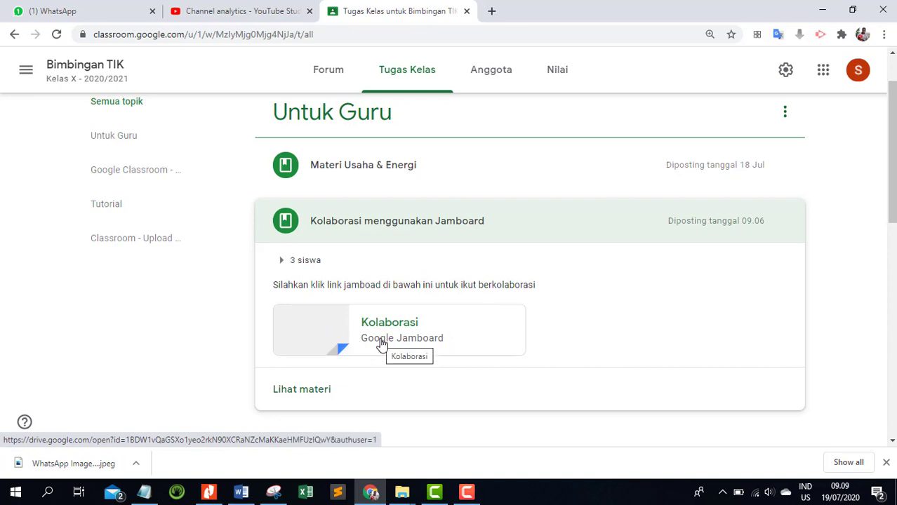
{"action": "left_click", "coordinate": [335, 345]}
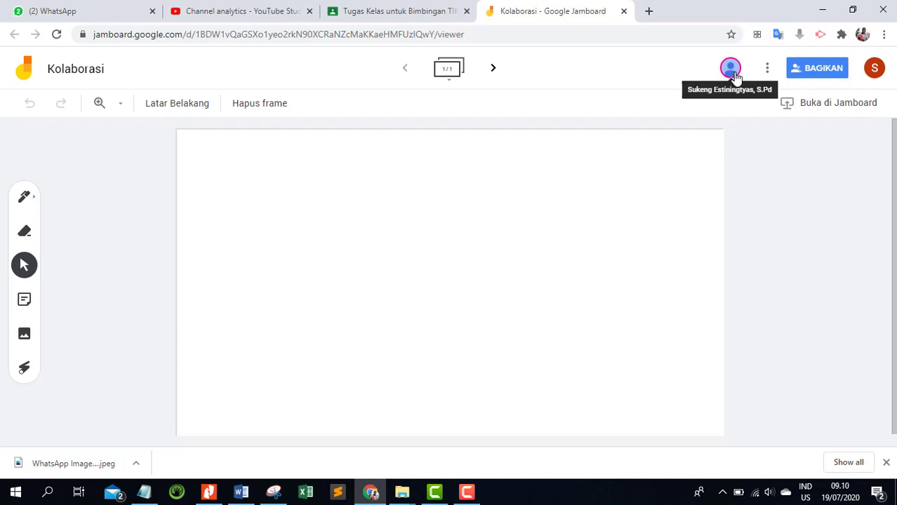
Add a yellow sticky note reading "Jawablah pertanyaan berikut" to the first frame.
{"action": "left_click", "coordinate": [30, 303]}
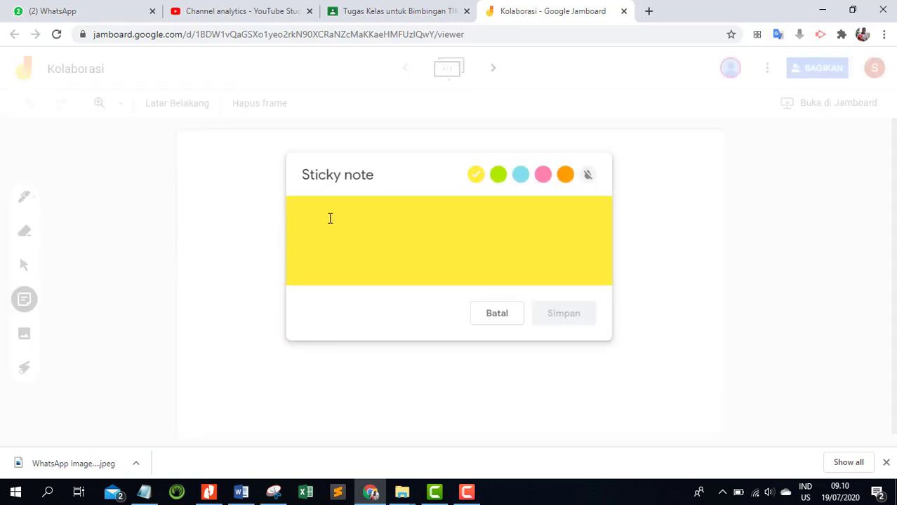
{"action": "type", "text": "Jaw"}
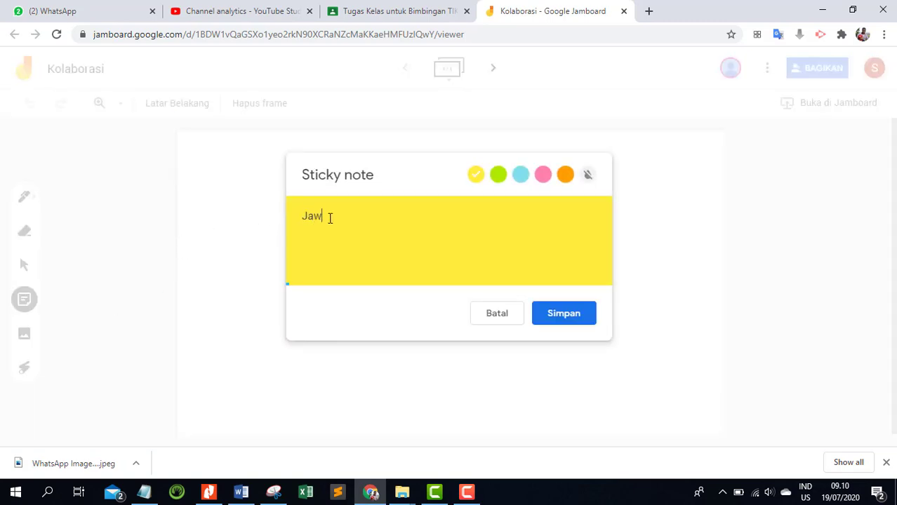
{"action": "type", "text": "ablah pertanyaan "}
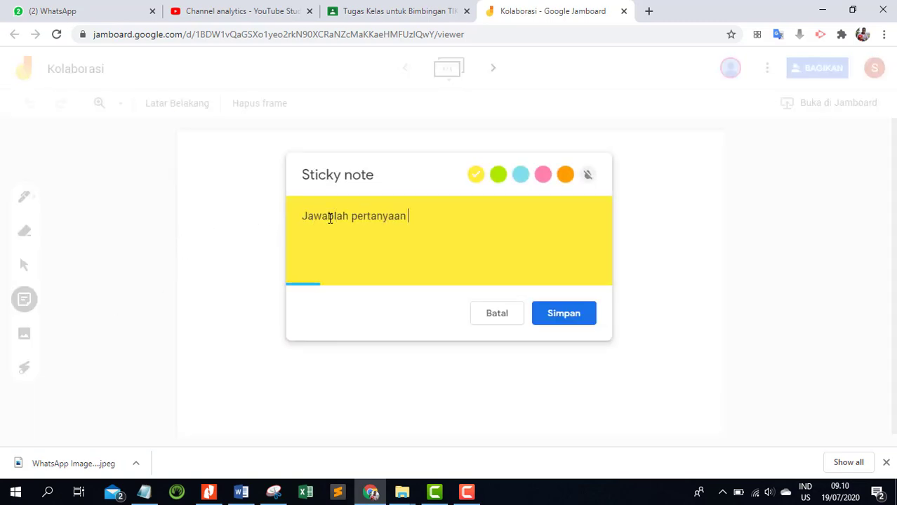
{"action": "type", "text": "ini"}
{"action": "double_click", "coordinate": [415, 216]}
{"action": "type", "text": "berikut"}
{"action": "left_click", "coordinate": [572, 313]}
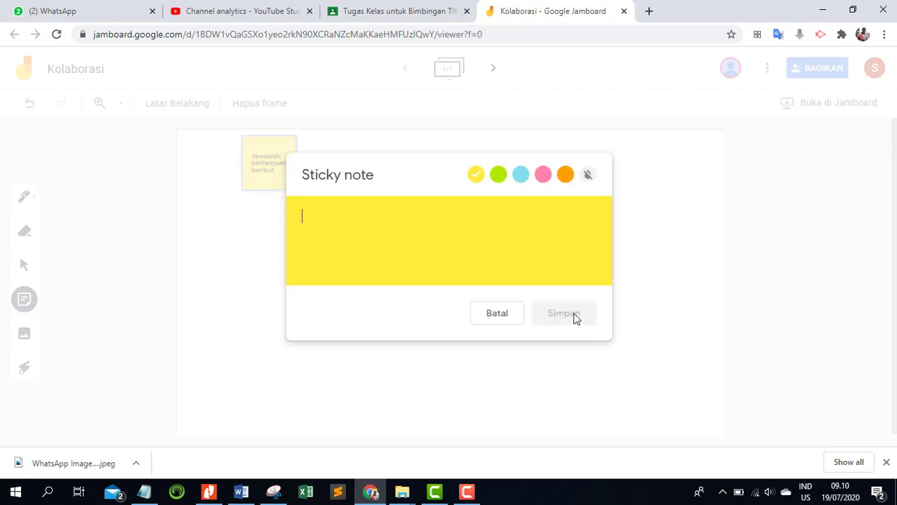
{"action": "left_click", "coordinate": [501, 316]}
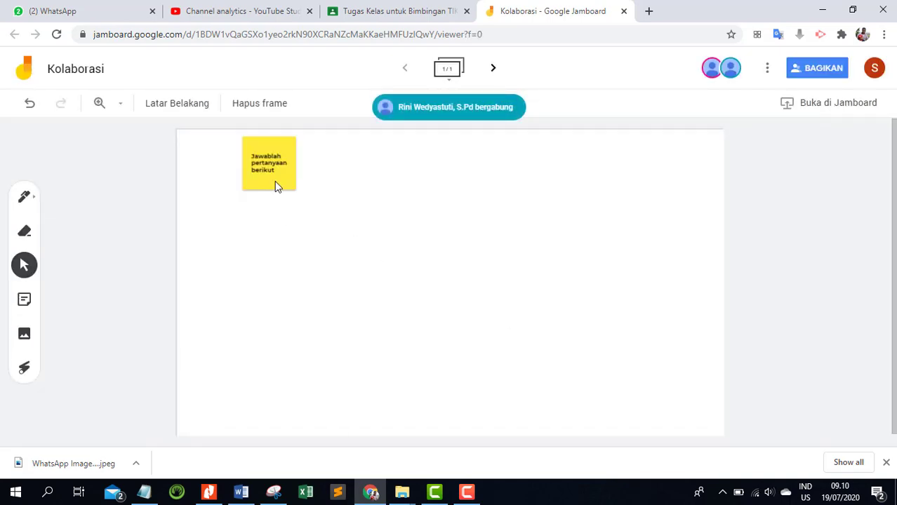
Enlarge the "Jawablah pertanyaan berikut" note, tilt it counterclockwise, and move it toward the frame's left edge.
{"action": "left_click", "coordinate": [276, 184]}
{"action": "left_click_drag", "start_coordinate": [299, 188], "coordinate": [331, 222]}
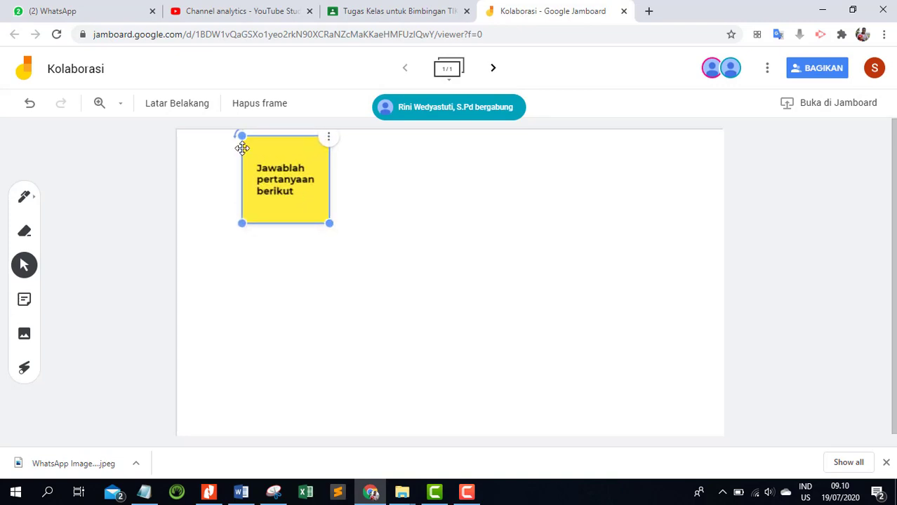
{"action": "left_click_drag", "start_coordinate": [238, 138], "coordinate": [227, 155]}
{"action": "left_click_drag", "start_coordinate": [304, 161], "coordinate": [271, 201]}
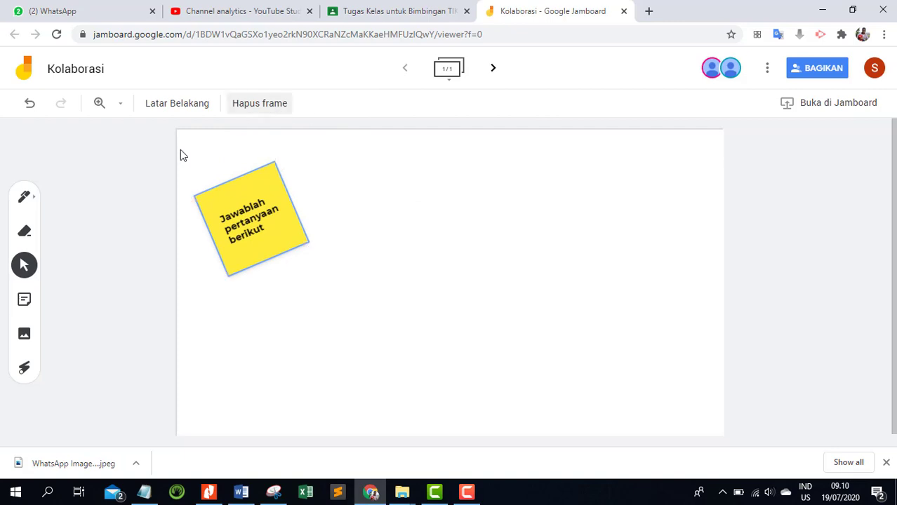
{"action": "left_click", "coordinate": [28, 306]}
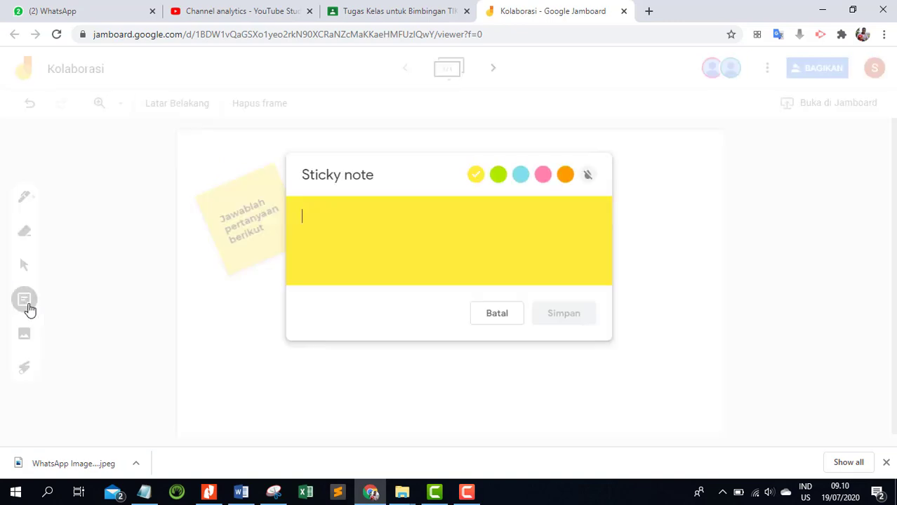
{"action": "key", "text": "Escape"}
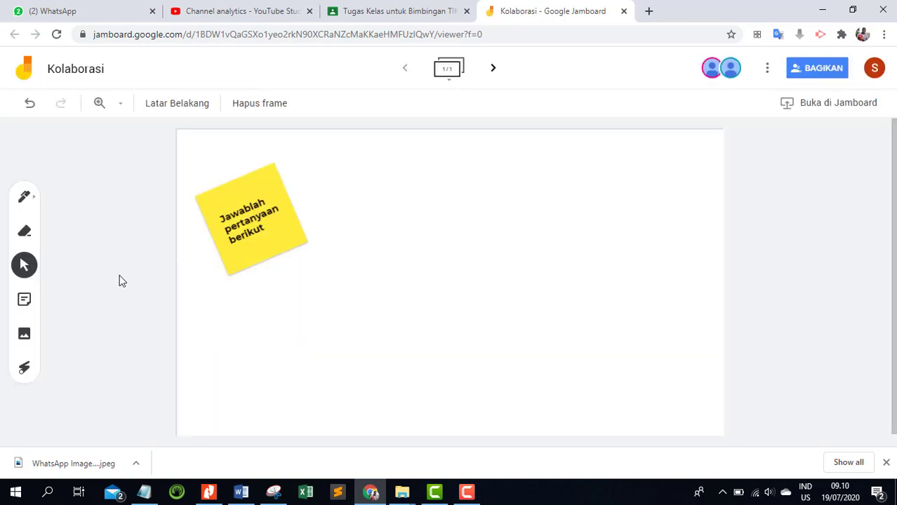
Upload the image 5.PNG from the USAHA picture folder onto the frame.
{"action": "left_click", "coordinate": [24, 334]}
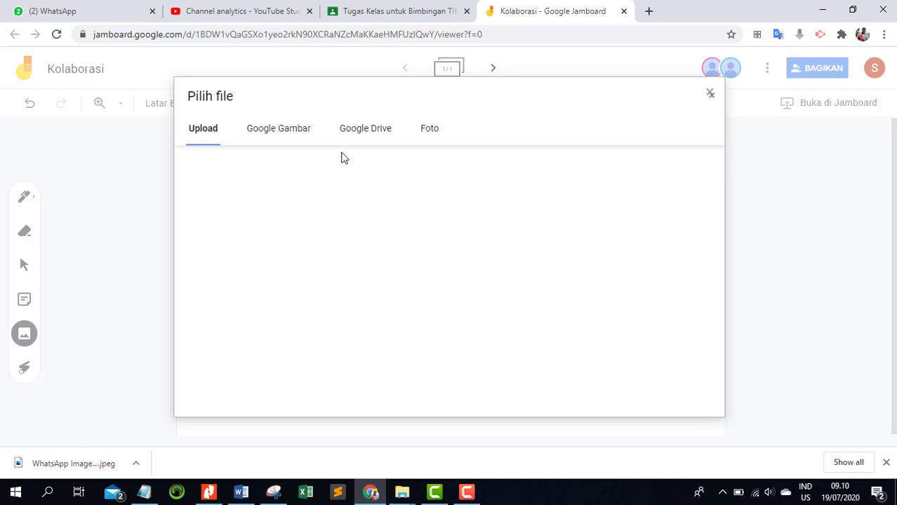
{"action": "left_click", "coordinate": [423, 284]}
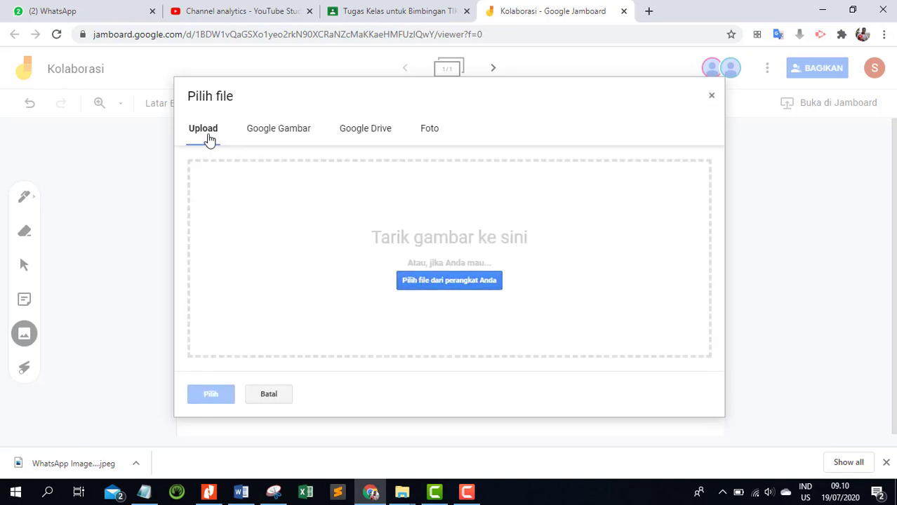
{"action": "left_click", "coordinate": [453, 282]}
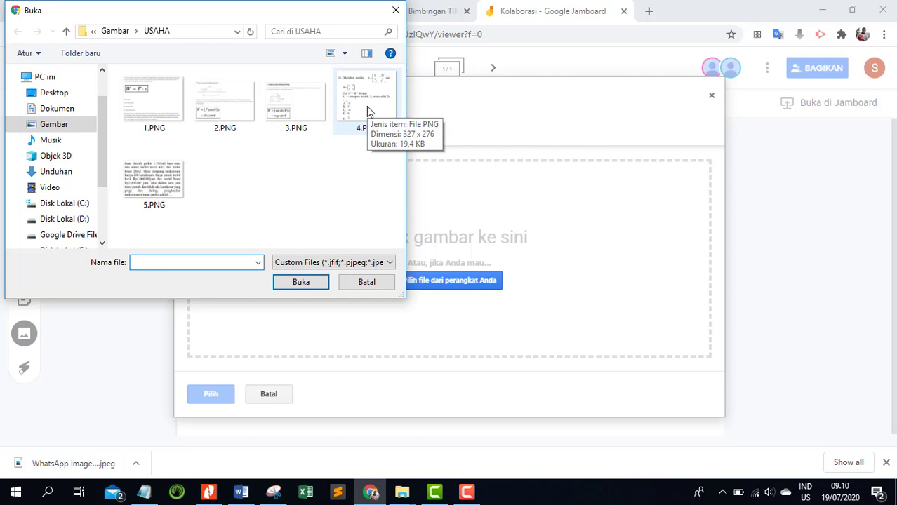
{"action": "left_click", "coordinate": [166, 182]}
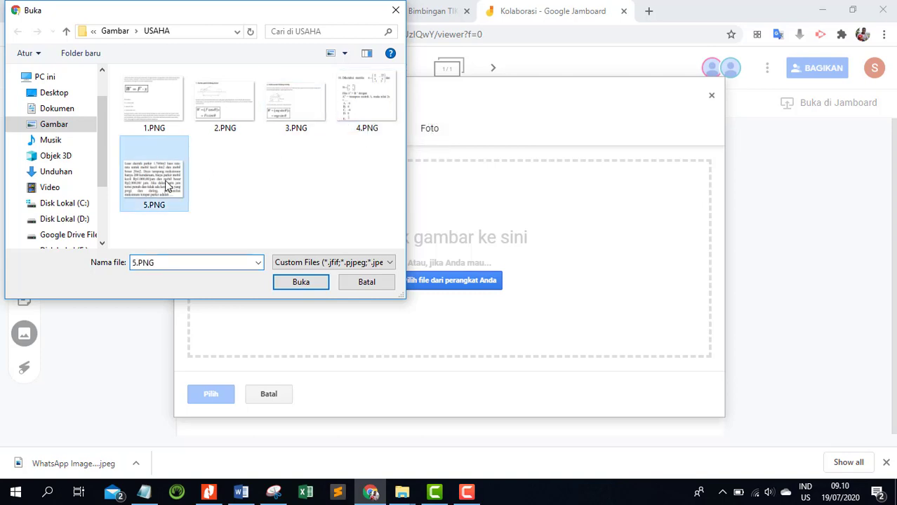
{"action": "left_click", "coordinate": [318, 288]}
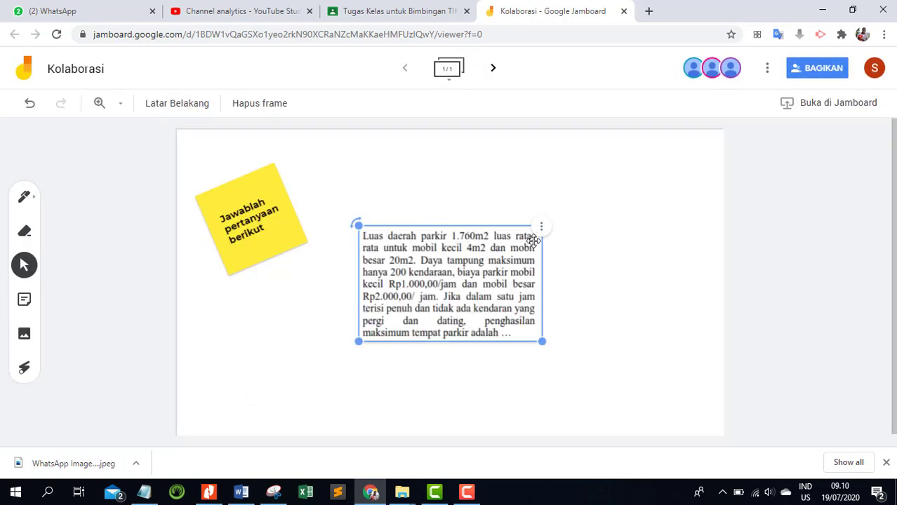
Enlarge the inserted question image and place it directly beside the tilted sticky note.
{"action": "left_click_drag", "start_coordinate": [545, 346], "coordinate": [621, 390]}
{"action": "left_click_drag", "start_coordinate": [515, 317], "coordinate": [463, 292]}
{"action": "left_click", "coordinate": [627, 284]}
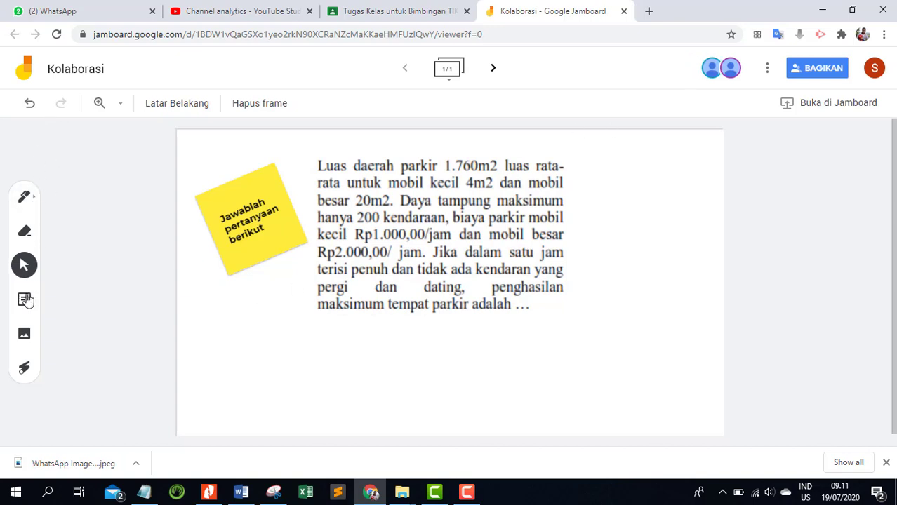
Add a second yellow sticky note reading "Silahkan masing menjawab di frame berikutnya".
{"action": "left_click", "coordinate": [26, 301]}
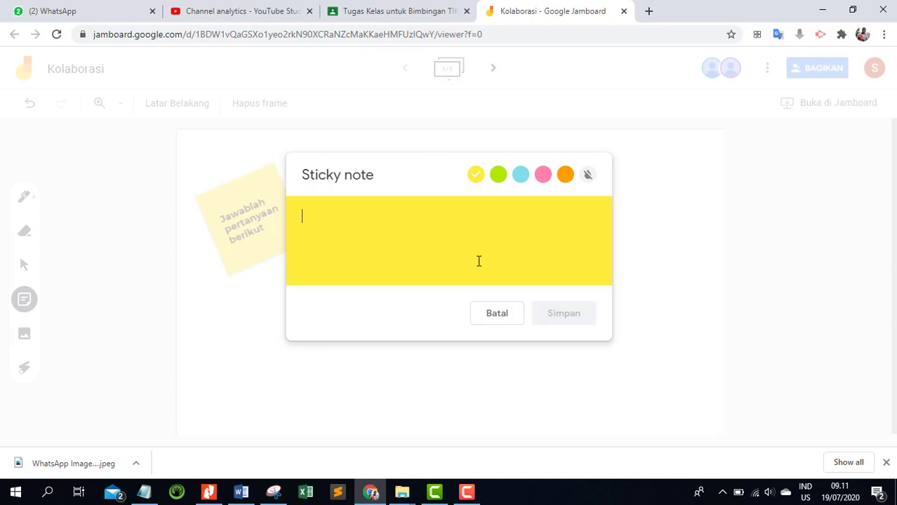
{"action": "type", "text": "S"}
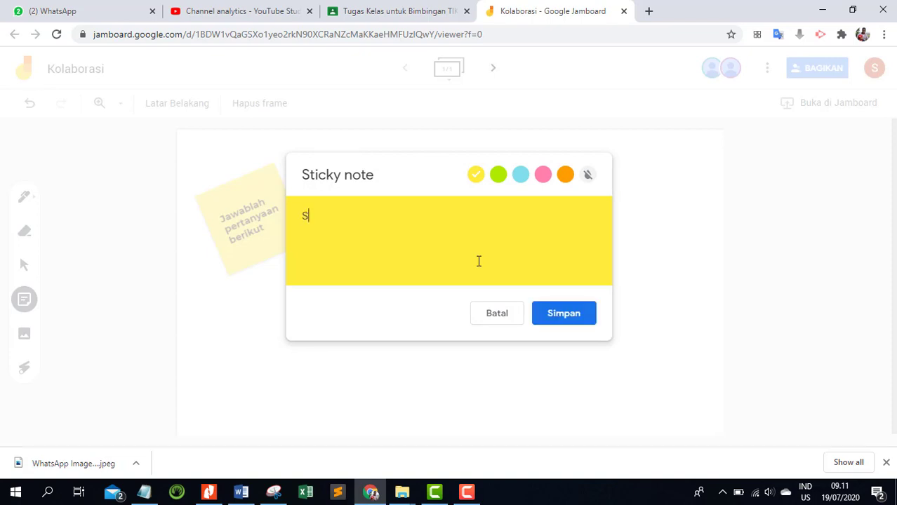
{"action": "type", "text": "ilahkan masing menja"}
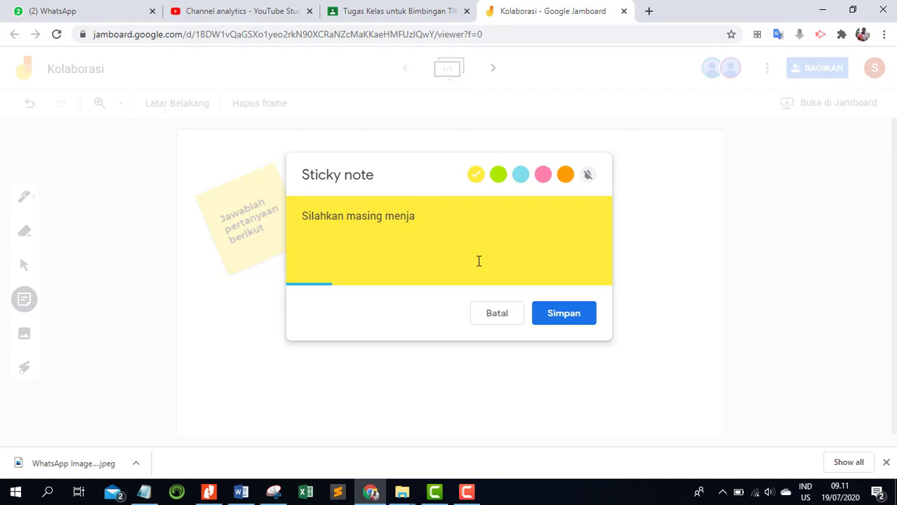
{"action": "type", "text": "dwwah"}
{"action": "type", "text": "di "}
{"action": "type", "text": "frame berikutnya"}
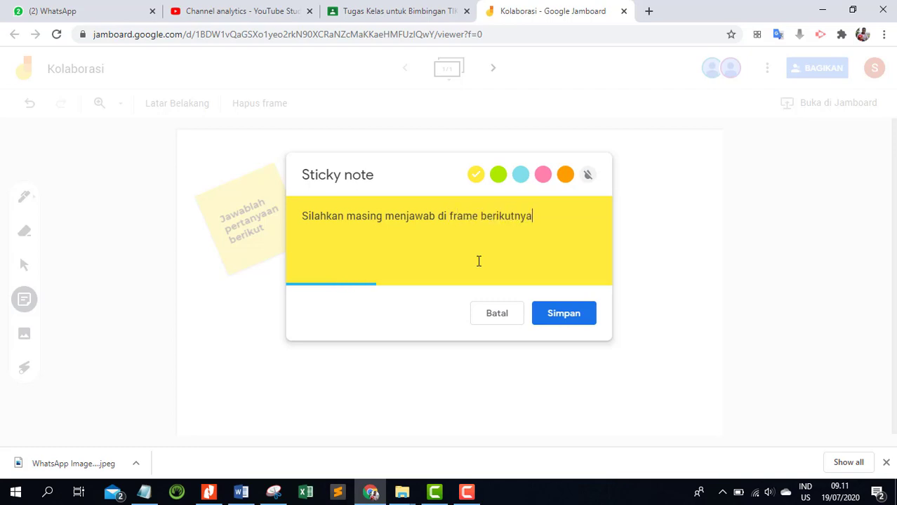
{"action": "left_click", "coordinate": [586, 317]}
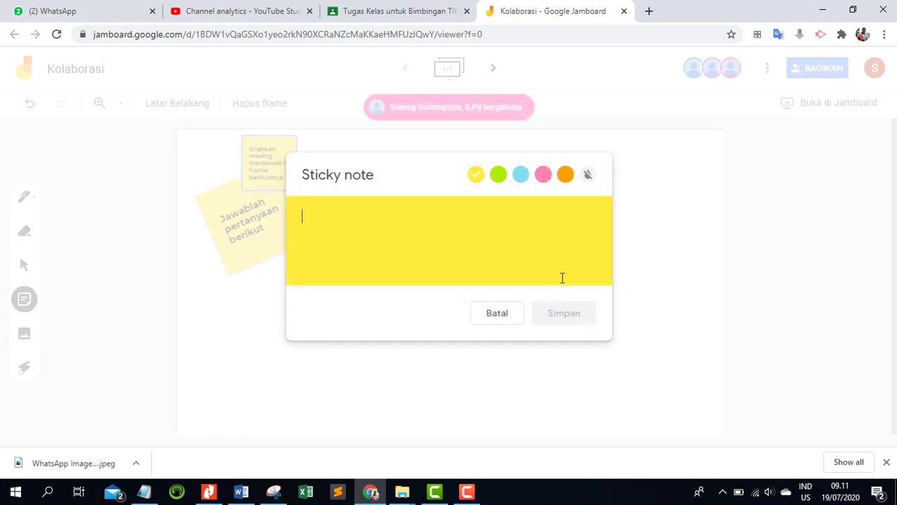
{"action": "left_click", "coordinate": [499, 318]}
Enlarge the second sticky note and place it below the question image.
{"action": "left_click_drag", "start_coordinate": [294, 175], "coordinate": [536, 393]}
{"action": "left_click", "coordinate": [493, 68]}
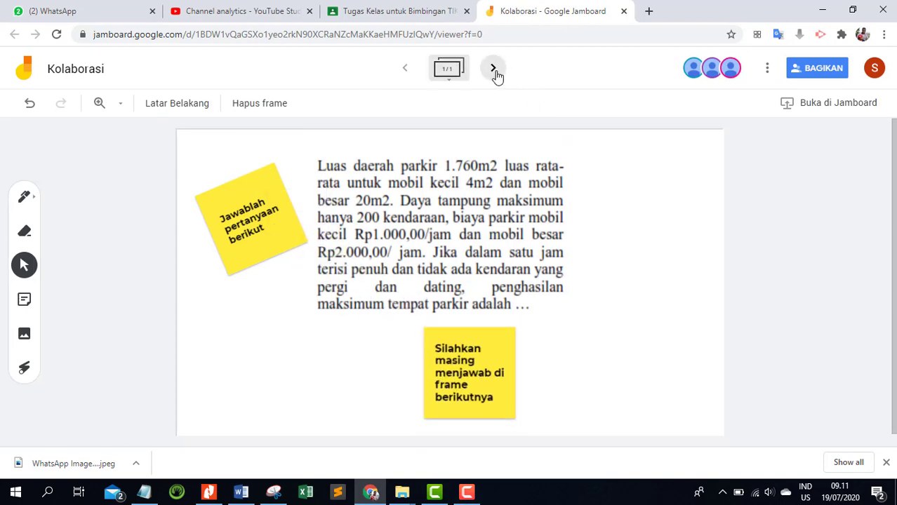
{"action": "left_click", "coordinate": [405, 70]}
Change the board access of the three view-only members to Editor and save the sharing permissions.
{"action": "left_click", "coordinate": [823, 75]}
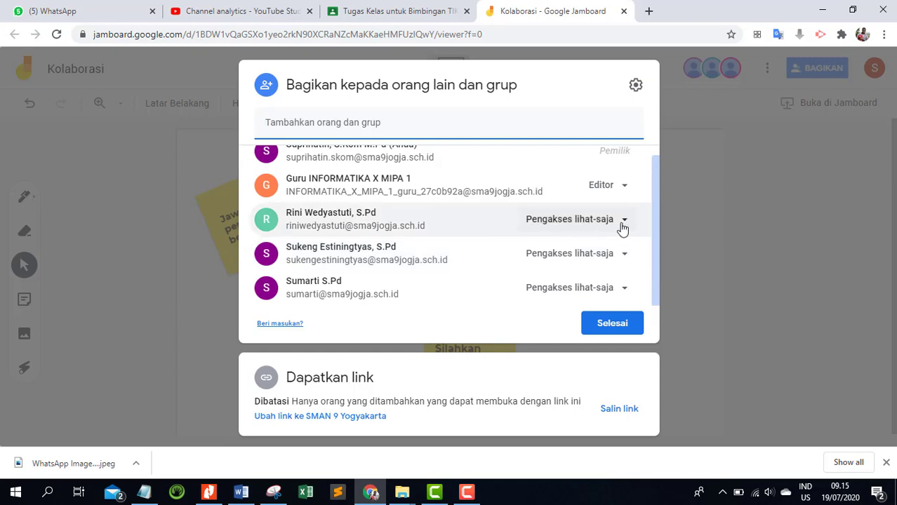
{"action": "left_click", "coordinate": [624, 223]}
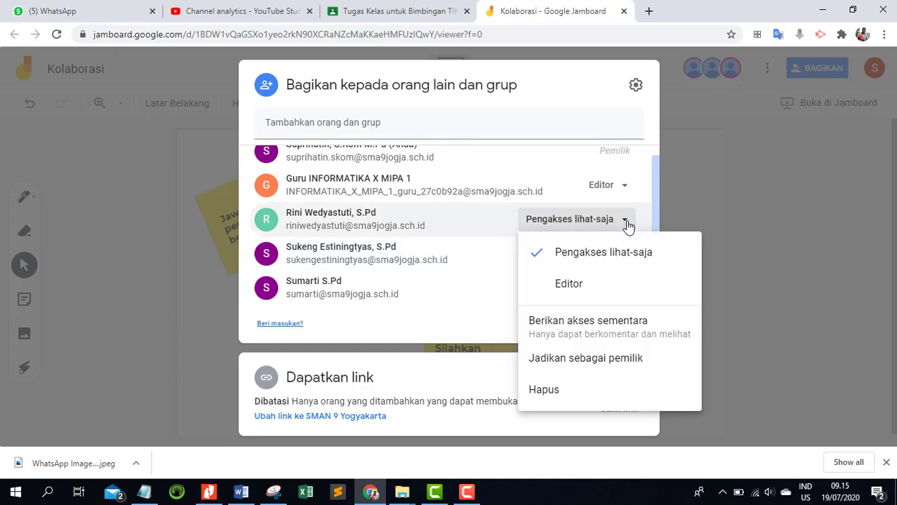
{"action": "left_click", "coordinate": [577, 285]}
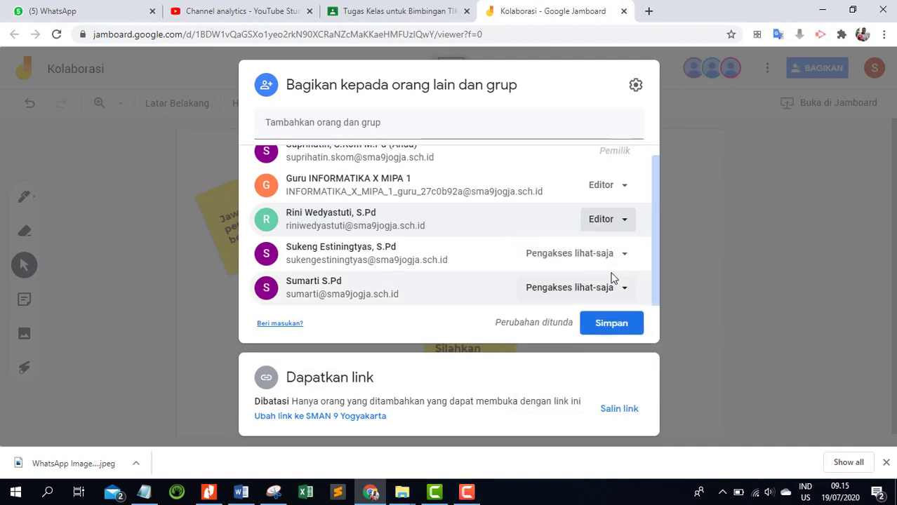
{"action": "left_click", "coordinate": [624, 255]}
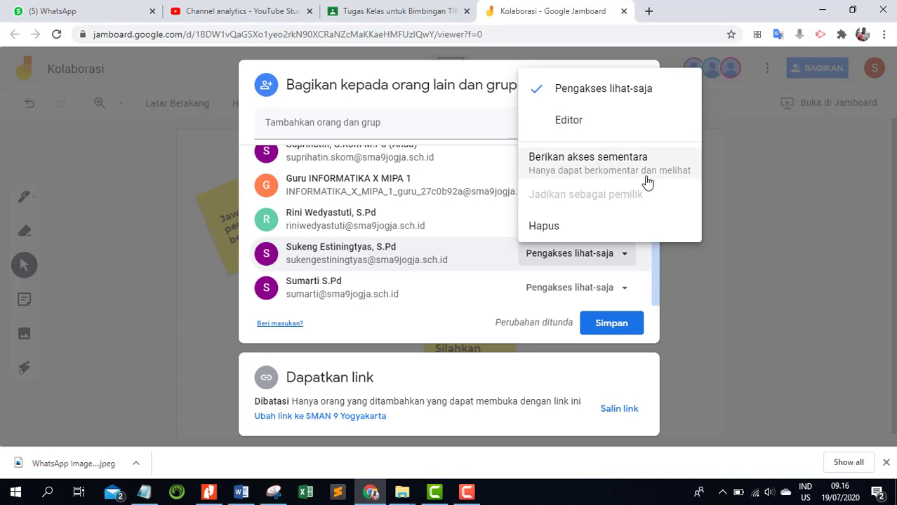
{"action": "left_click", "coordinate": [582, 123]}
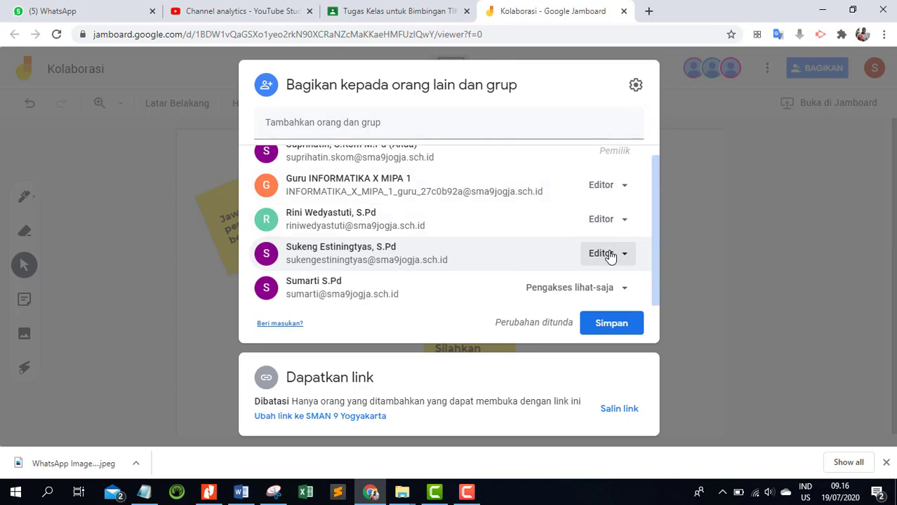
{"action": "left_click", "coordinate": [610, 295]}
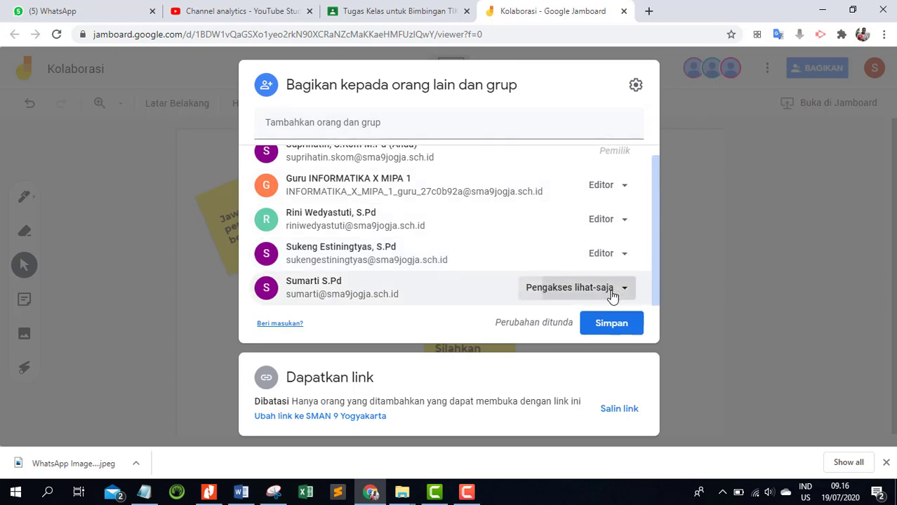
{"action": "left_click", "coordinate": [592, 156]}
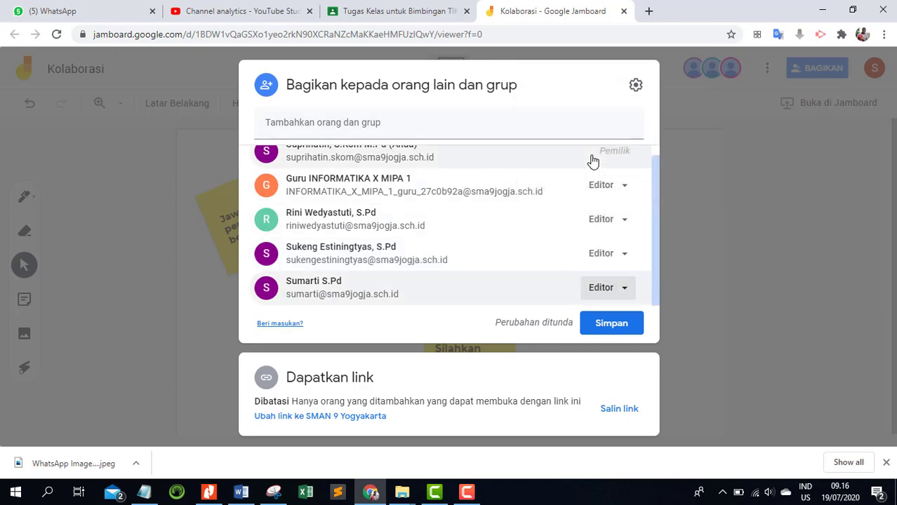
{"action": "left_click", "coordinate": [613, 328]}
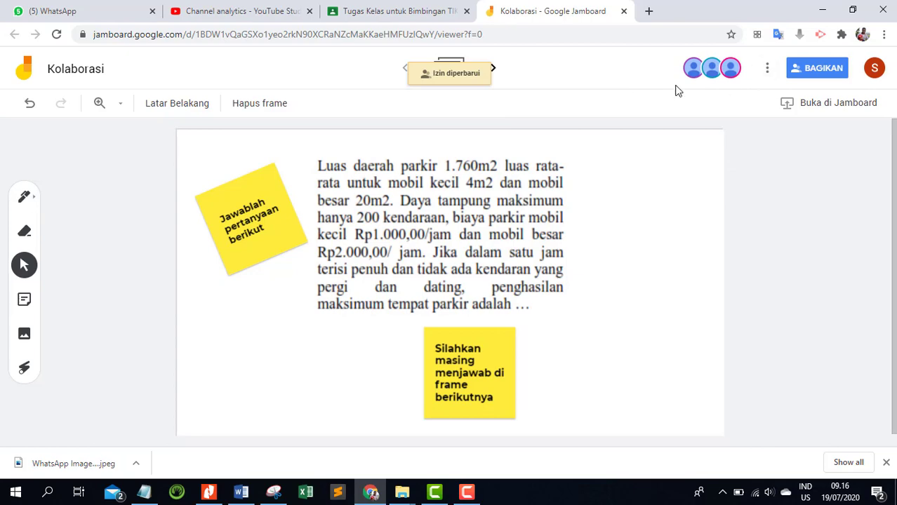
Check the collaborators' contributions on the first two frames and open the board's sharing settings to review member access.
{"action": "left_click", "coordinate": [495, 70]}
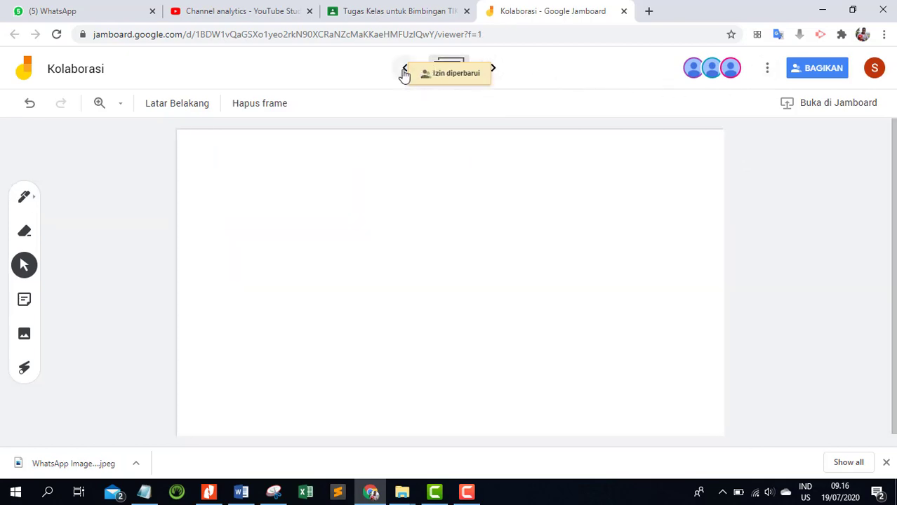
{"action": "left_click", "coordinate": [405, 73]}
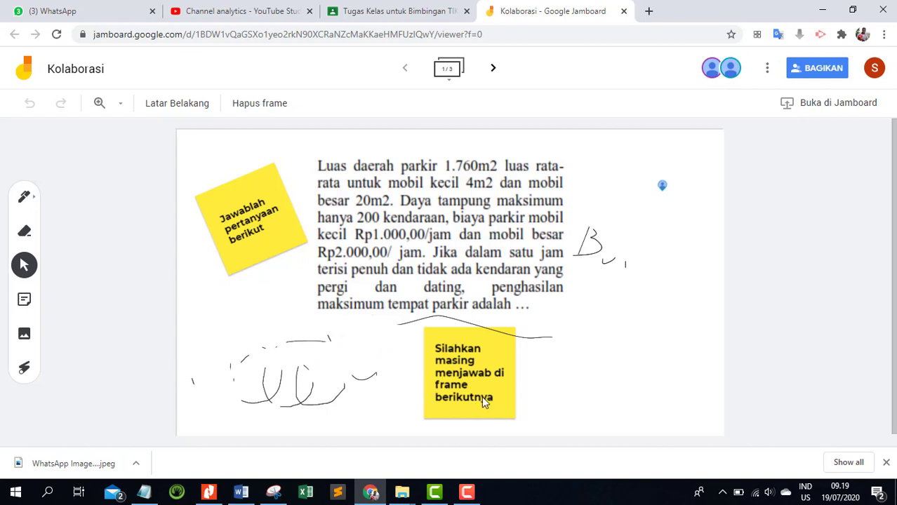
{"action": "left_click", "coordinate": [493, 69]}
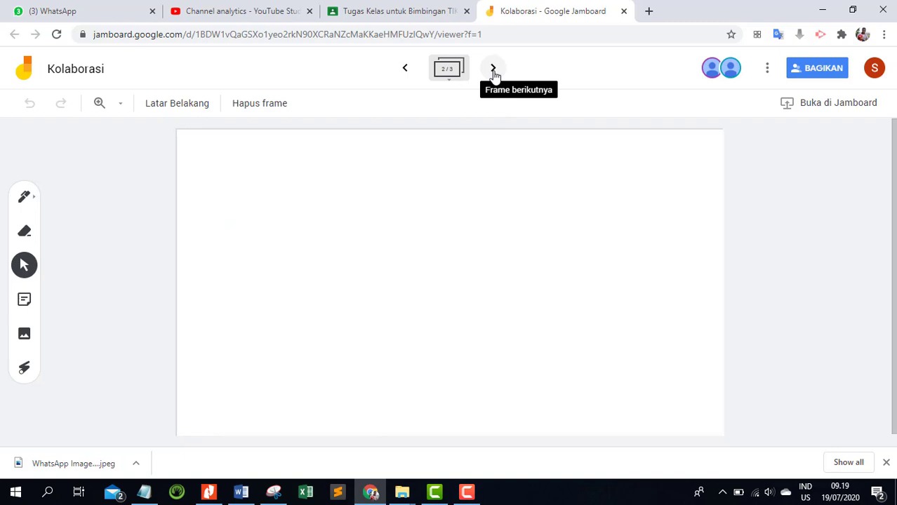
{"action": "left_click", "coordinate": [406, 69]}
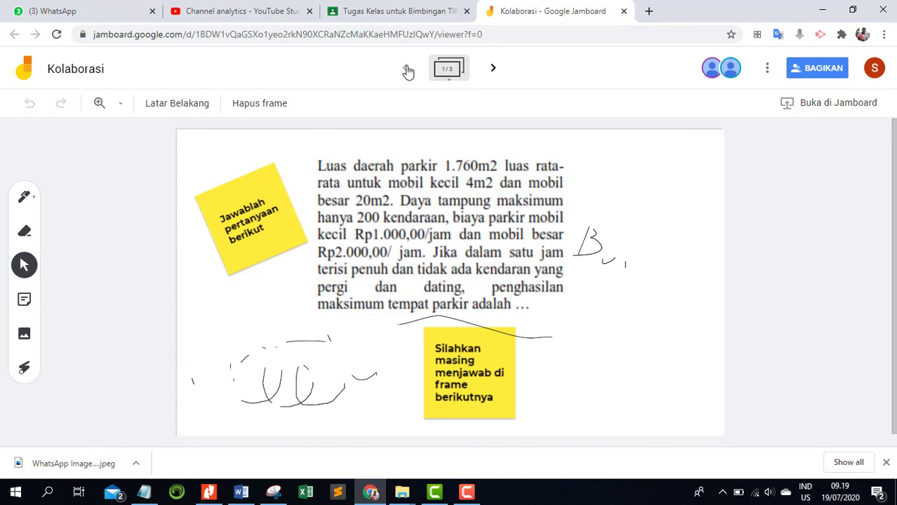
{"action": "left_click", "coordinate": [495, 74]}
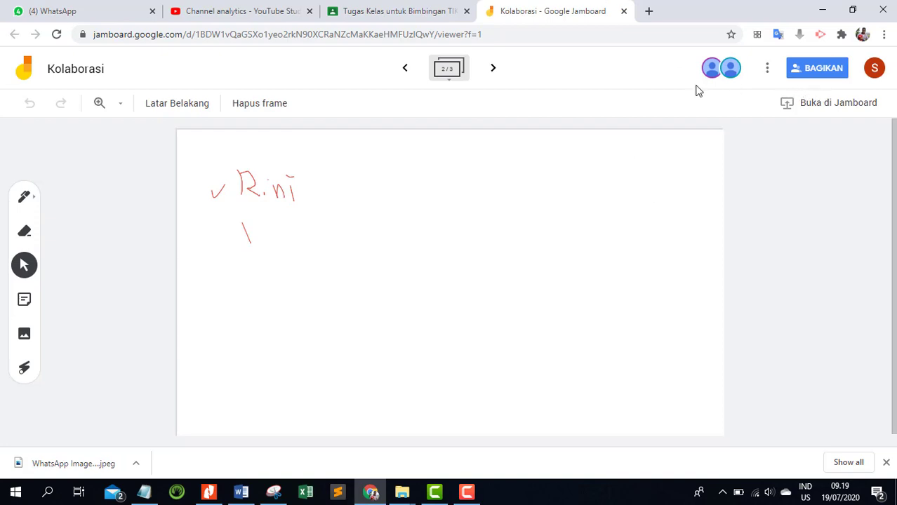
{"action": "left_click", "coordinate": [827, 73]}
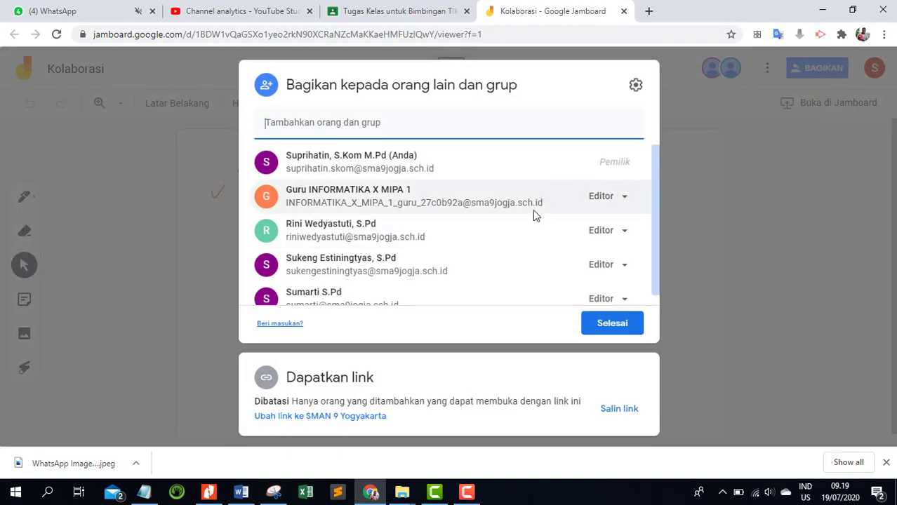
Review the remaining members' access, close the sharing settings, and check the collaborators' work on all three frames.
{"action": "scroll", "coordinate": [463, 257], "scroll_direction": "down", "scroll_amount": 1}
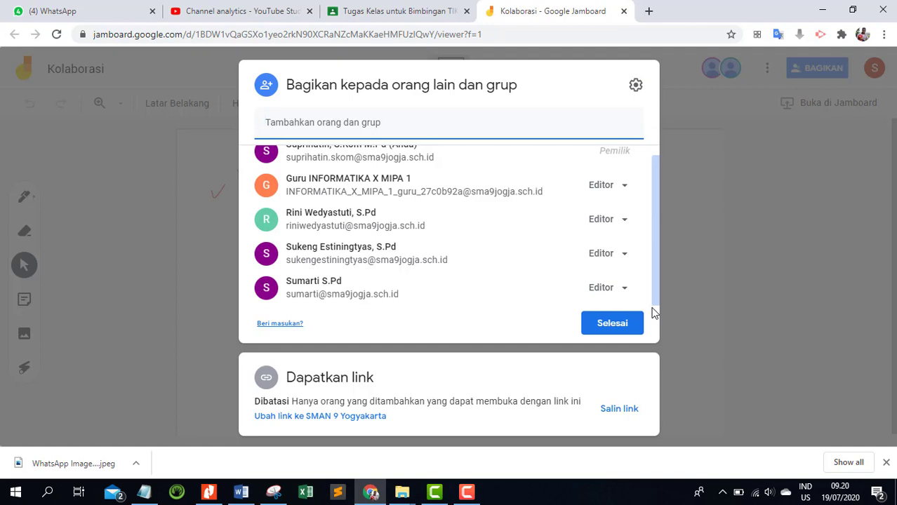
{"action": "left_click", "coordinate": [786, 315]}
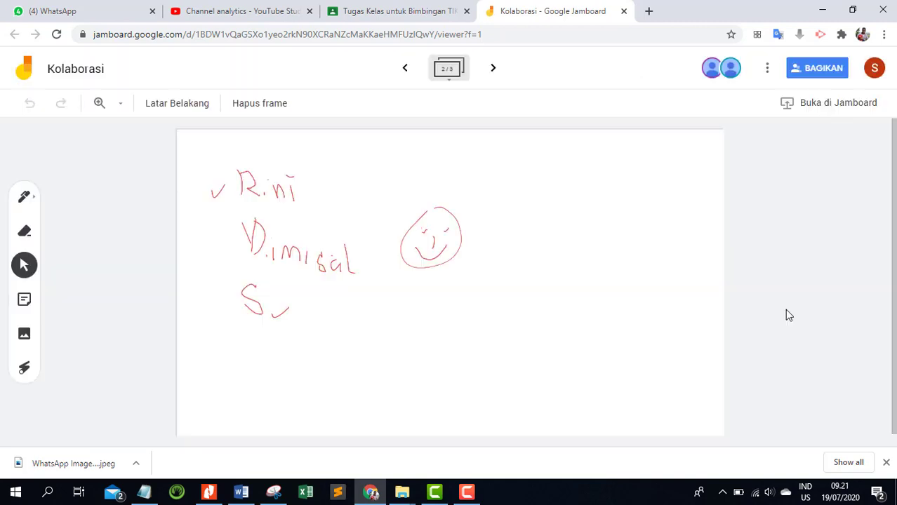
{"action": "left_click", "coordinate": [405, 68]}
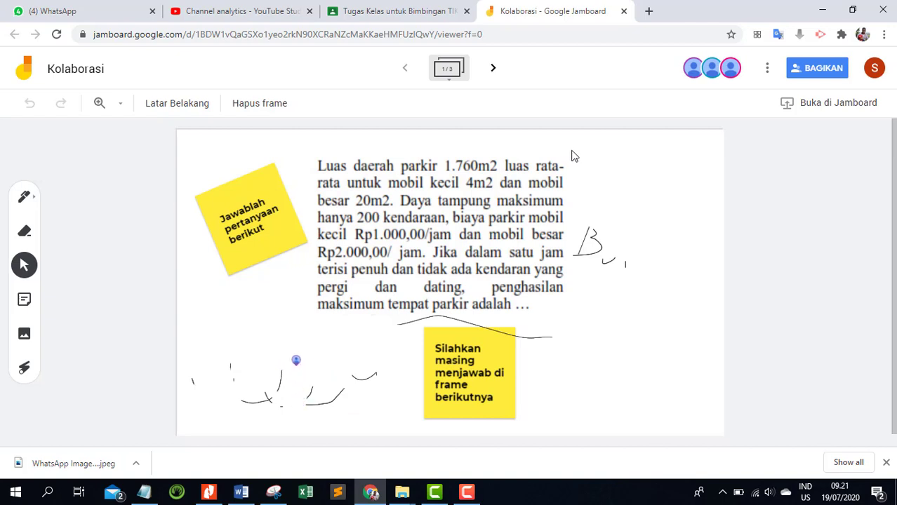
{"action": "left_click", "coordinate": [494, 70]}
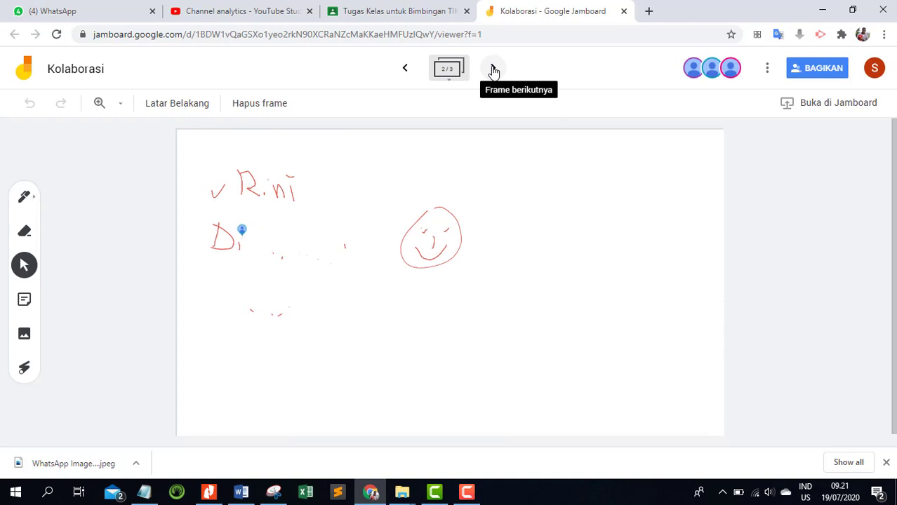
{"action": "left_click", "coordinate": [493, 70]}
{"action": "left_click", "coordinate": [407, 73]}
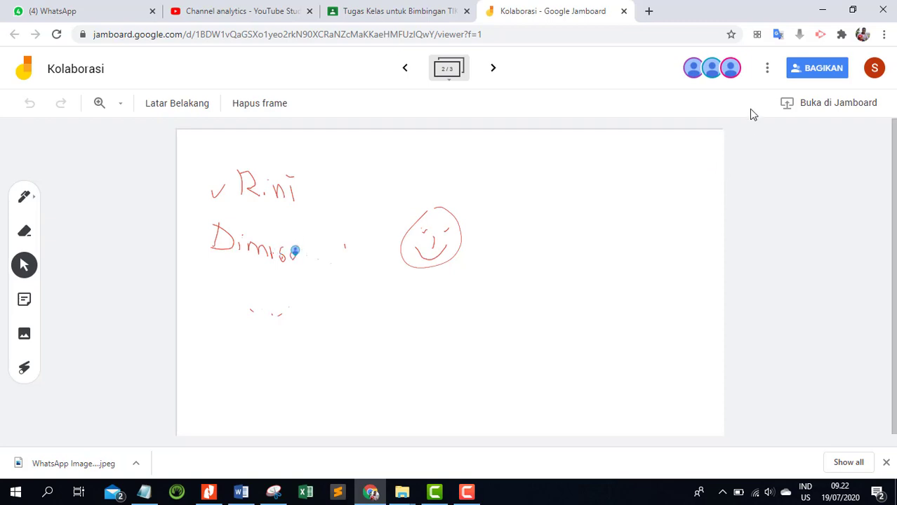
Download the Kolaborasi board as a PDF and open the downloaded file.
{"action": "left_click", "coordinate": [768, 70]}
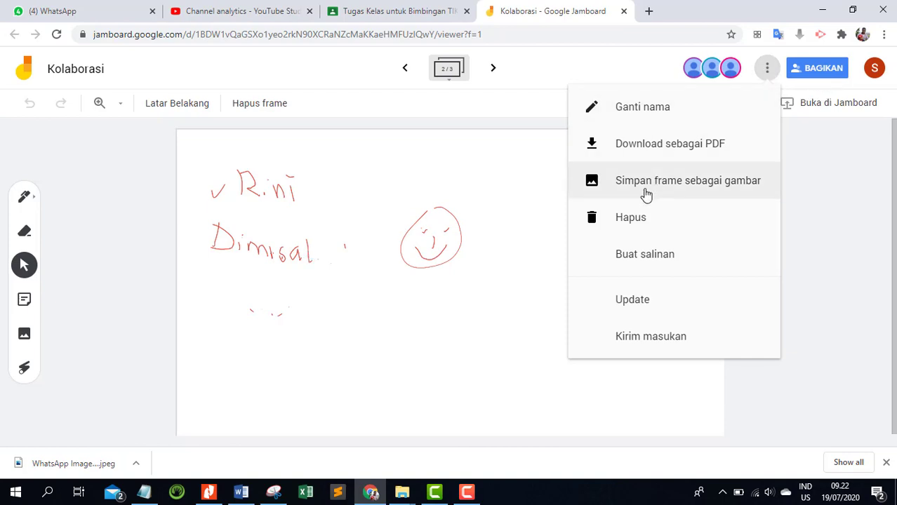
{"action": "left_click", "coordinate": [655, 153]}
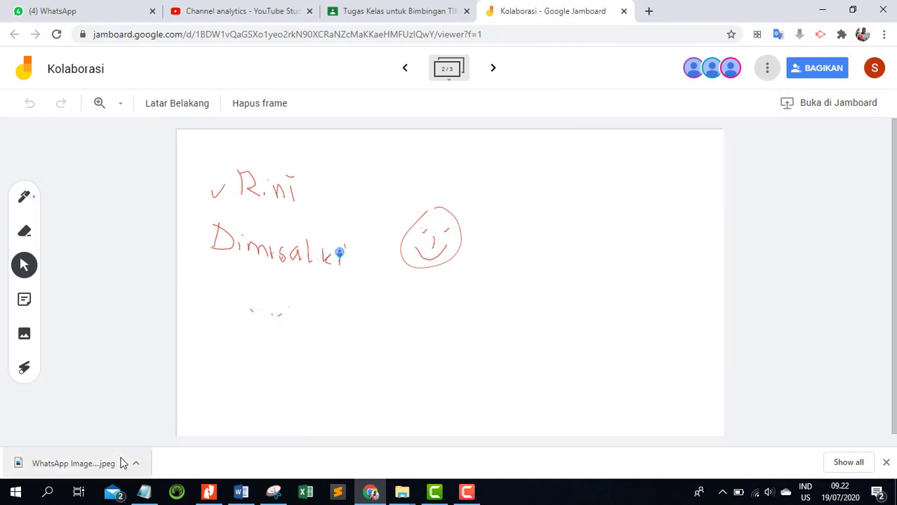
{"action": "left_click", "coordinate": [67, 465]}
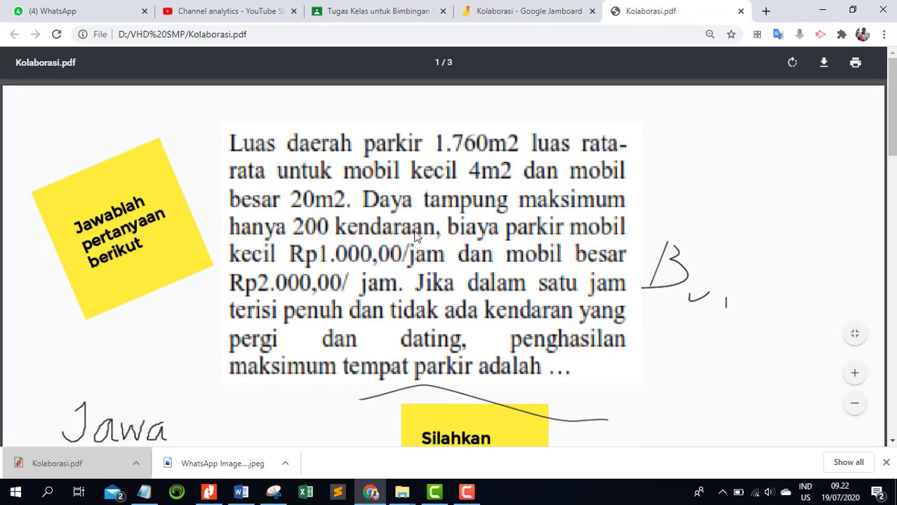
Look through all three pages of Kolaborasi.pdf and close it to return to the board.
{"action": "scroll", "coordinate": [682, 279], "scroll_direction": "down", "scroll_amount": 3}
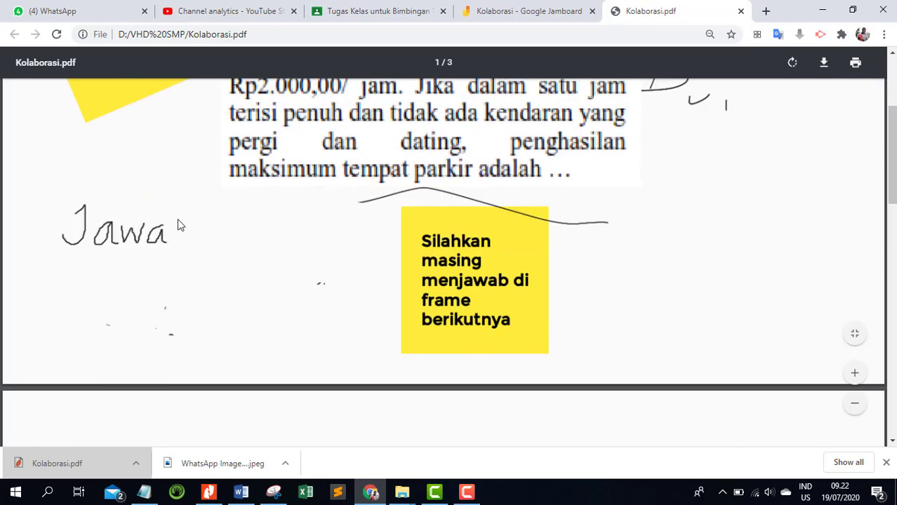
{"action": "scroll", "coordinate": [552, 219], "scroll_direction": "down", "scroll_amount": 4}
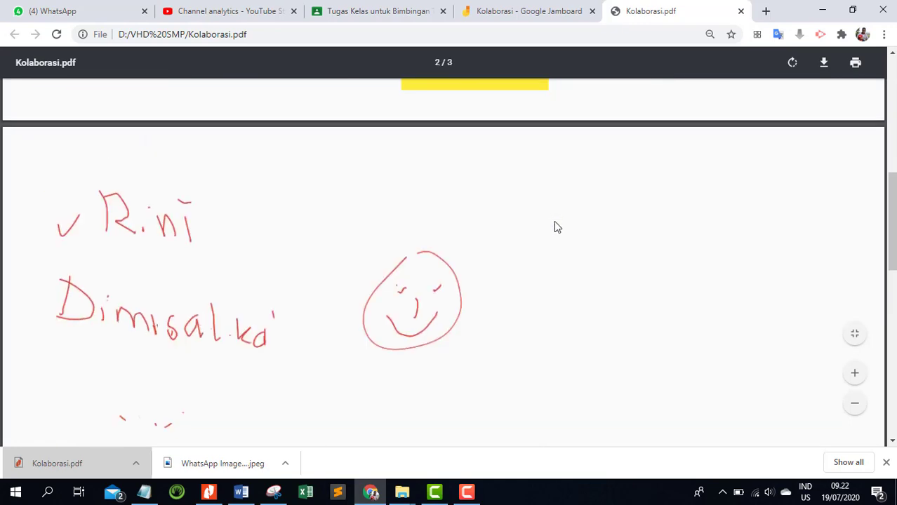
{"action": "scroll", "coordinate": [555, 227], "scroll_direction": "down", "scroll_amount": 2}
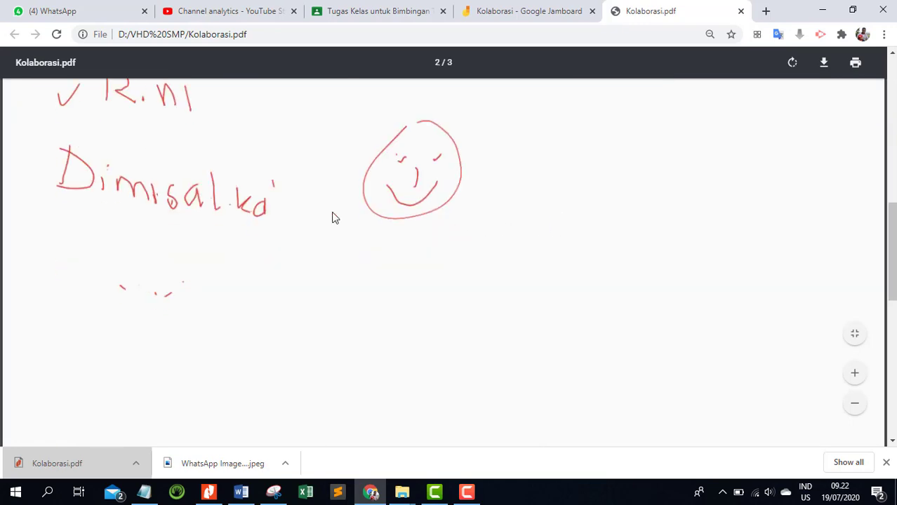
{"action": "scroll", "coordinate": [304, 243], "scroll_direction": "up", "scroll_amount": 3}
{"action": "scroll", "coordinate": [305, 243], "scroll_direction": "down", "scroll_amount": 6}
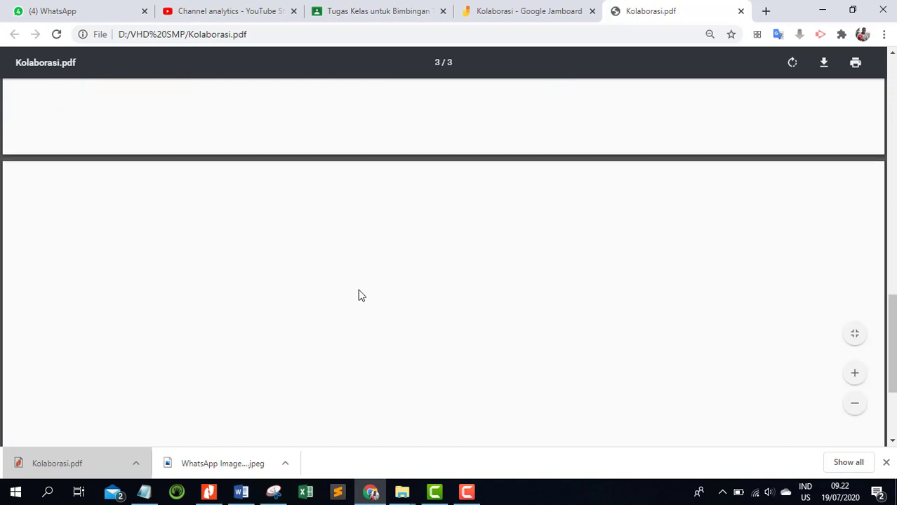
{"action": "scroll", "coordinate": [397, 272], "scroll_direction": "up", "scroll_amount": 2}
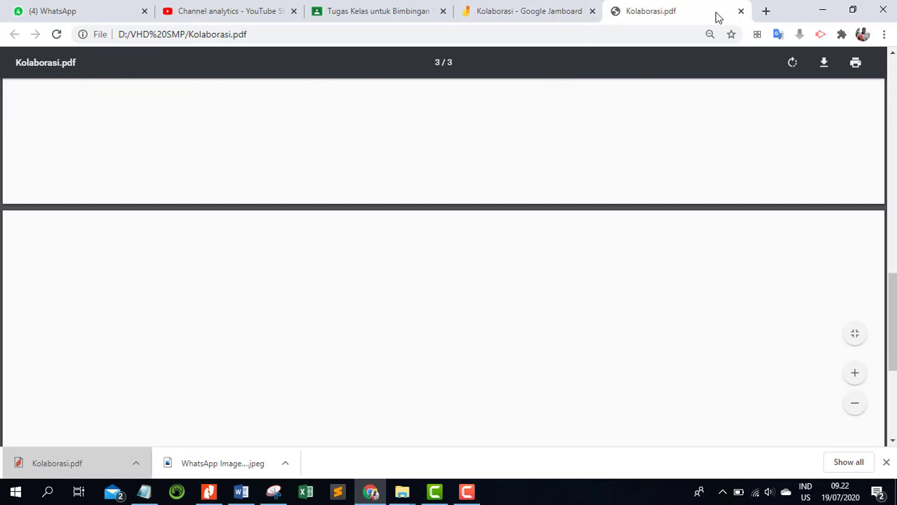
{"action": "left_click", "coordinate": [741, 11]}
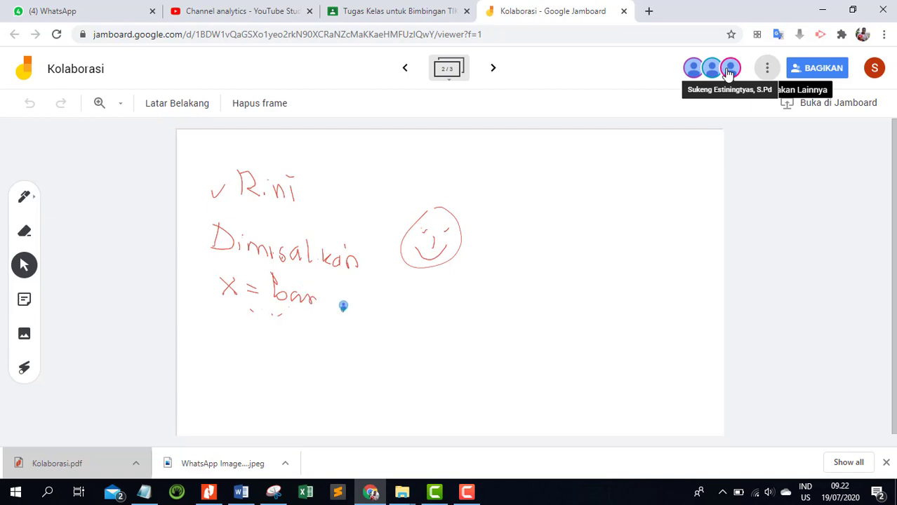
Examine the access options for the Guru INFORMATIKA X MIPA 1 group in the board's sharing settings and close them.
{"action": "left_click", "coordinate": [812, 73]}
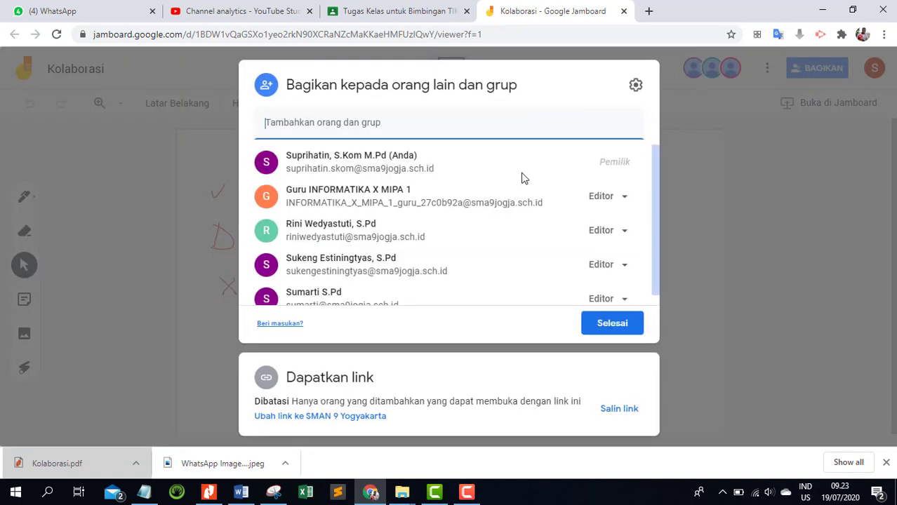
{"action": "left_click", "coordinate": [627, 199]}
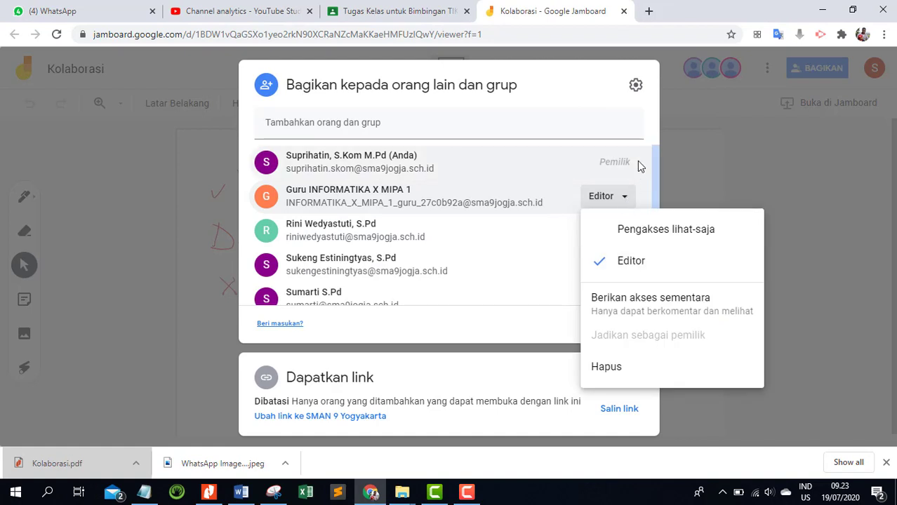
{"action": "left_click", "coordinate": [646, 136]}
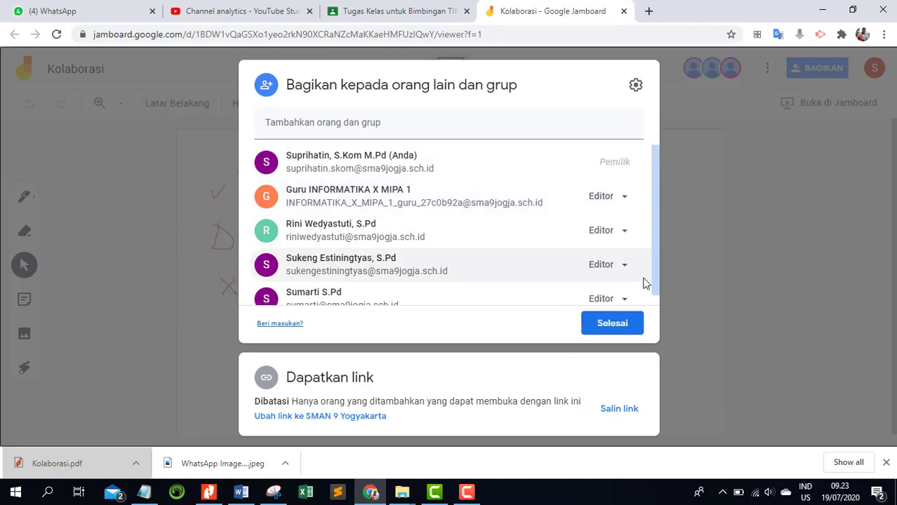
{"action": "key", "text": "Escape"}
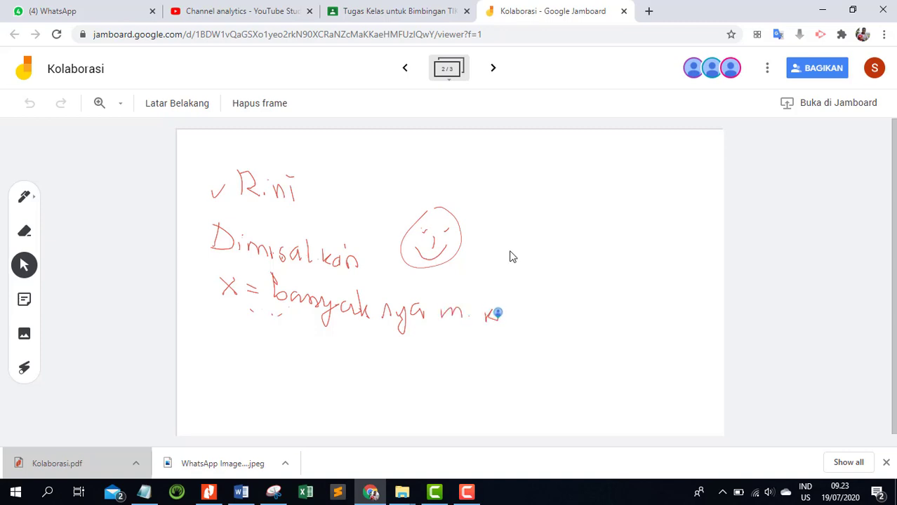
Browse the board's three frames to review the collaborators' latest answers, ending on the question frame.
{"action": "left_click", "coordinate": [406, 69]}
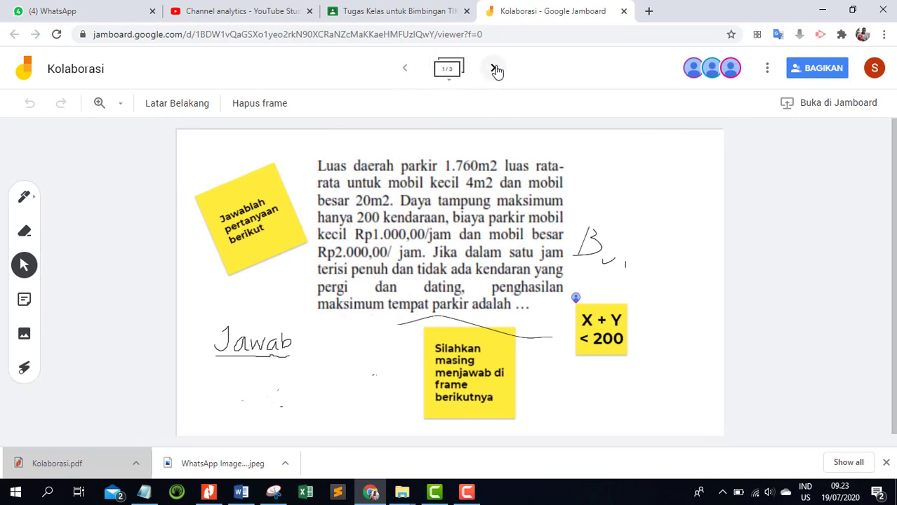
{"action": "left_click", "coordinate": [494, 69]}
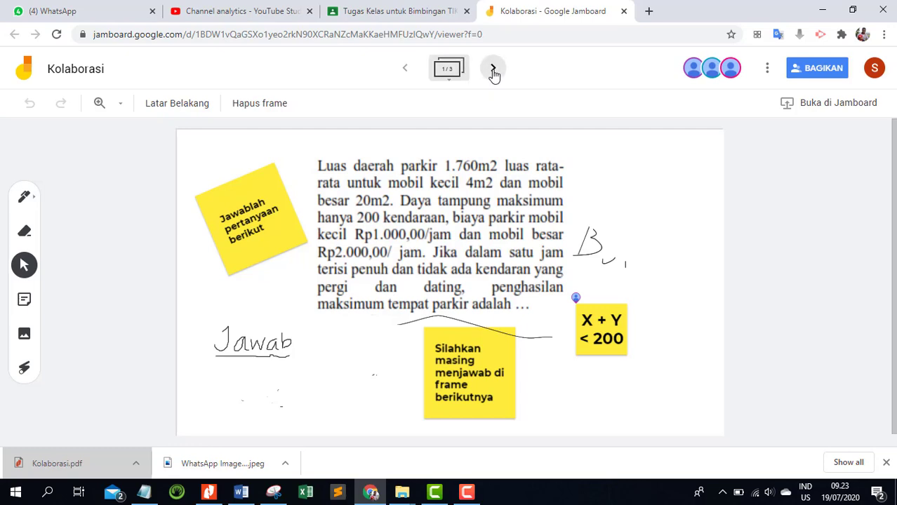
{"action": "left_click", "coordinate": [494, 69]}
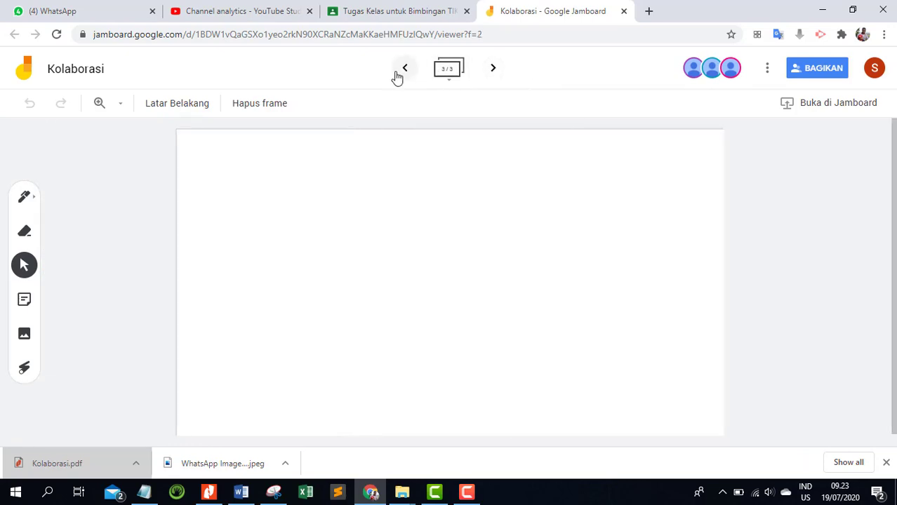
{"action": "left_click", "coordinate": [406, 71]}
{"action": "left_click", "coordinate": [406, 70]}
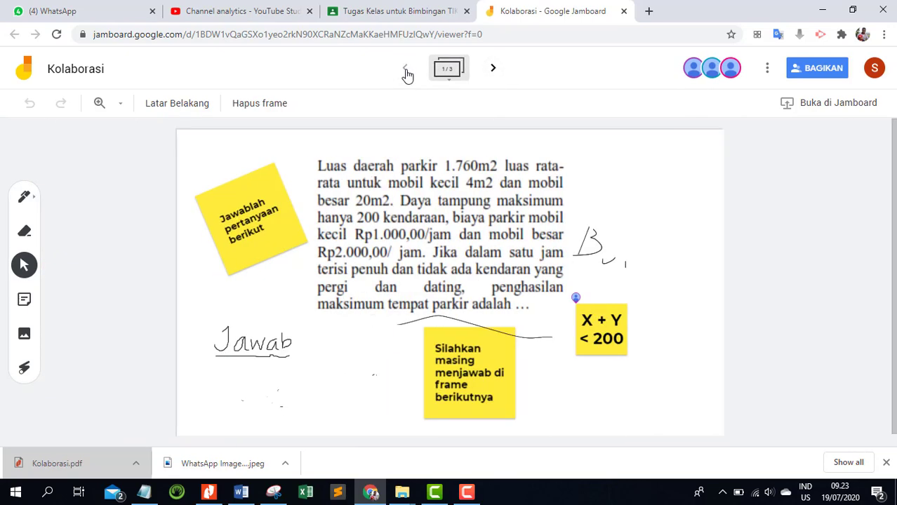